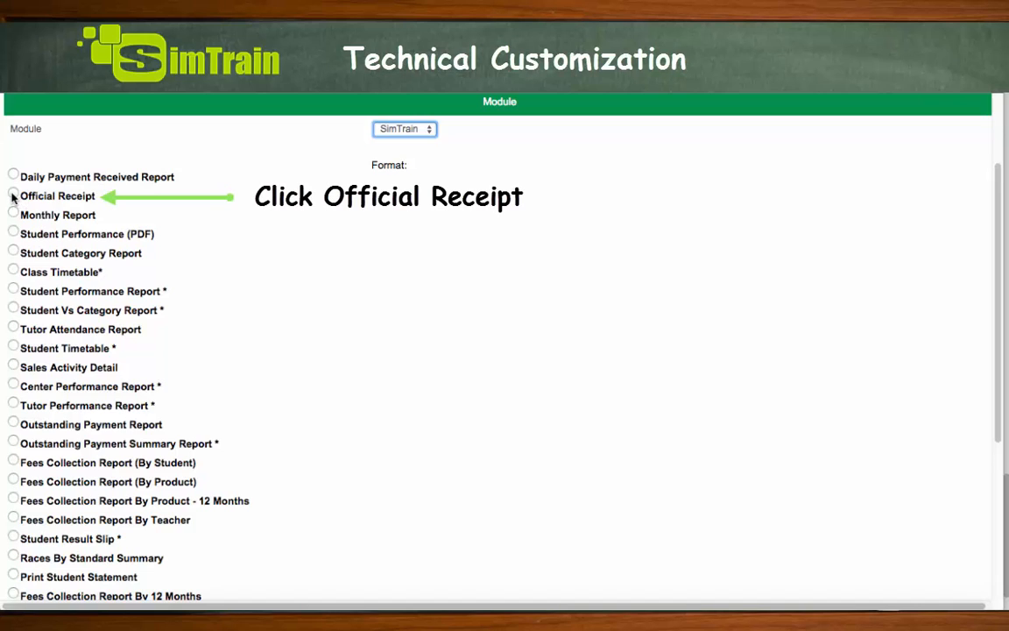
Step: Select the Official Receipt report, open its Default format, and download the default format file
{"action": "left_click", "coordinate": [14, 196]}
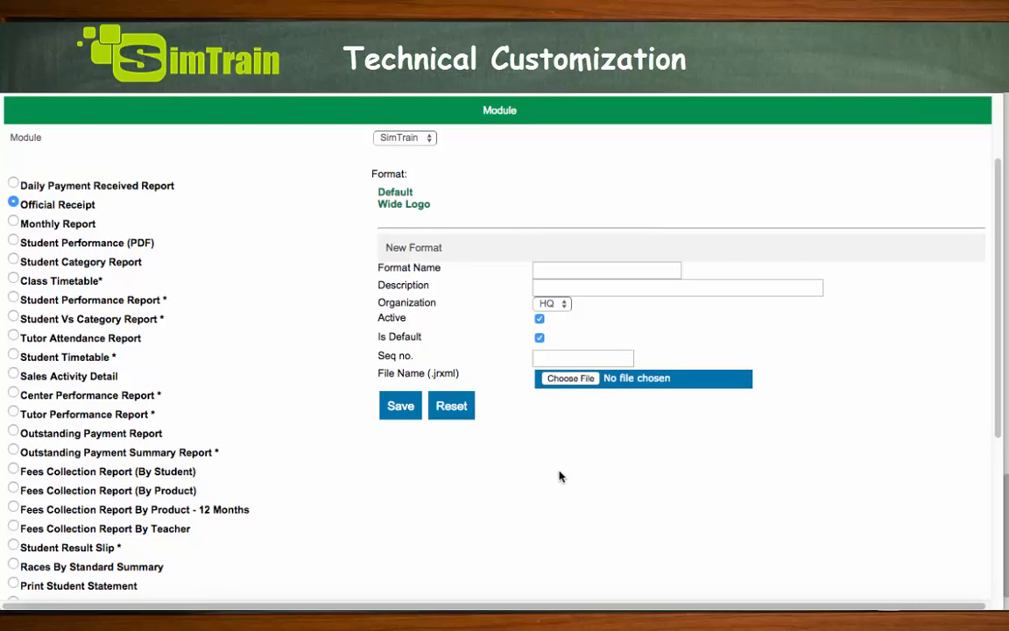
{"action": "left_click", "coordinate": [404, 194]}
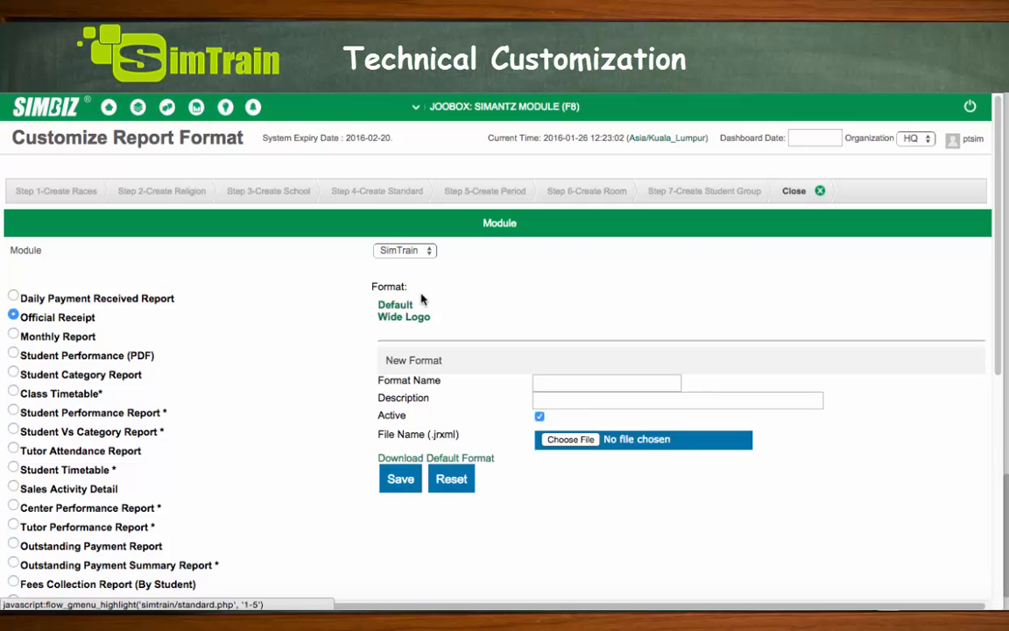
{"action": "left_click", "coordinate": [485, 459]}
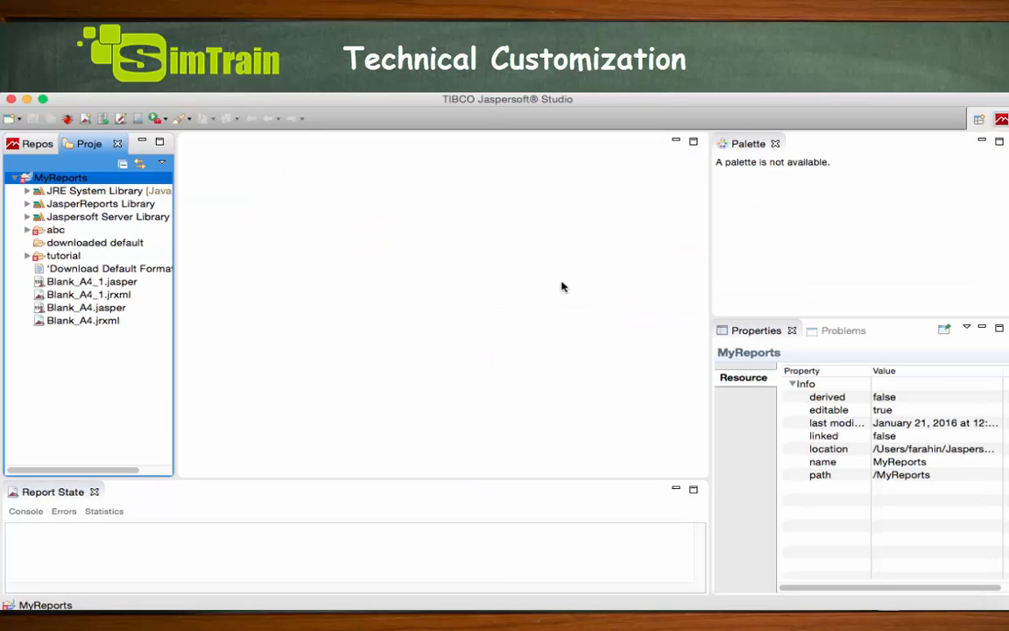
Step: In Jaspersoft Studio, create a folder named "official receipt customization" inside the MyReports project
{"action": "right_click", "coordinate": [76, 182]}
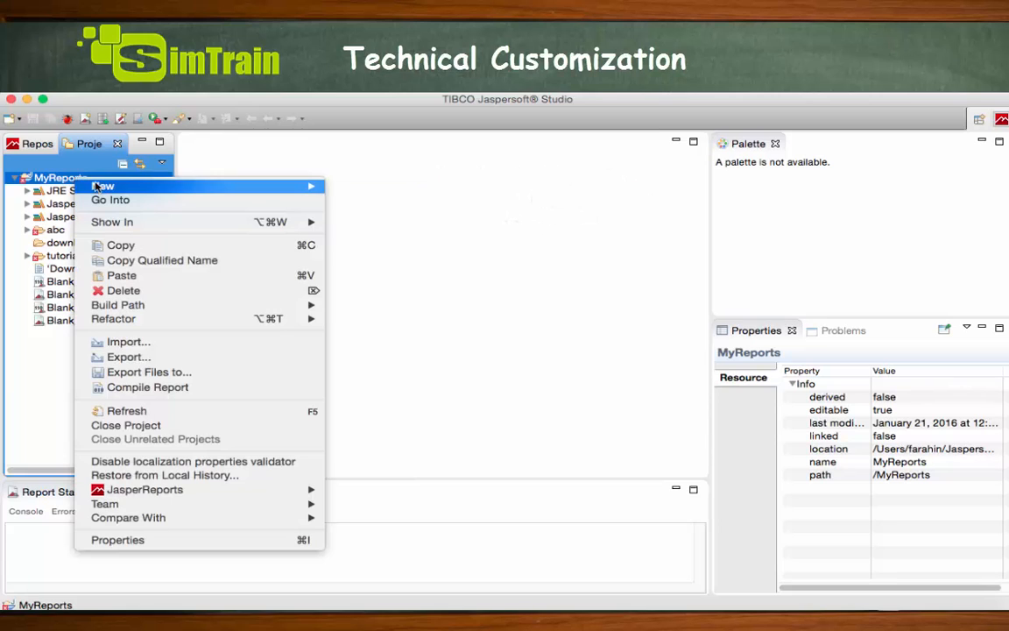
{"action": "mouse_move", "coordinate": [119, 189]}
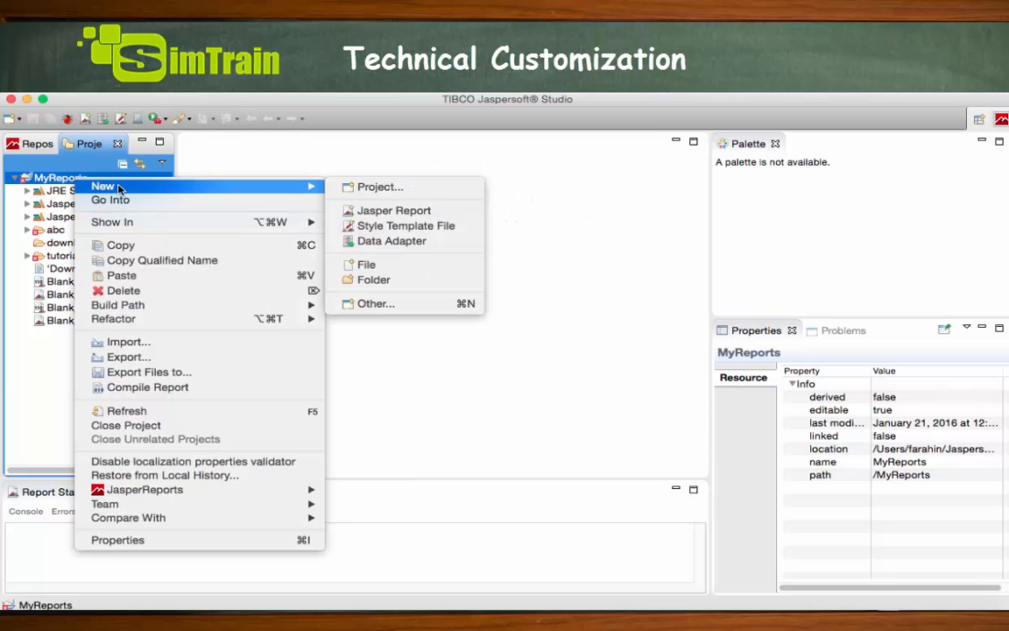
{"action": "left_click", "coordinate": [398, 283]}
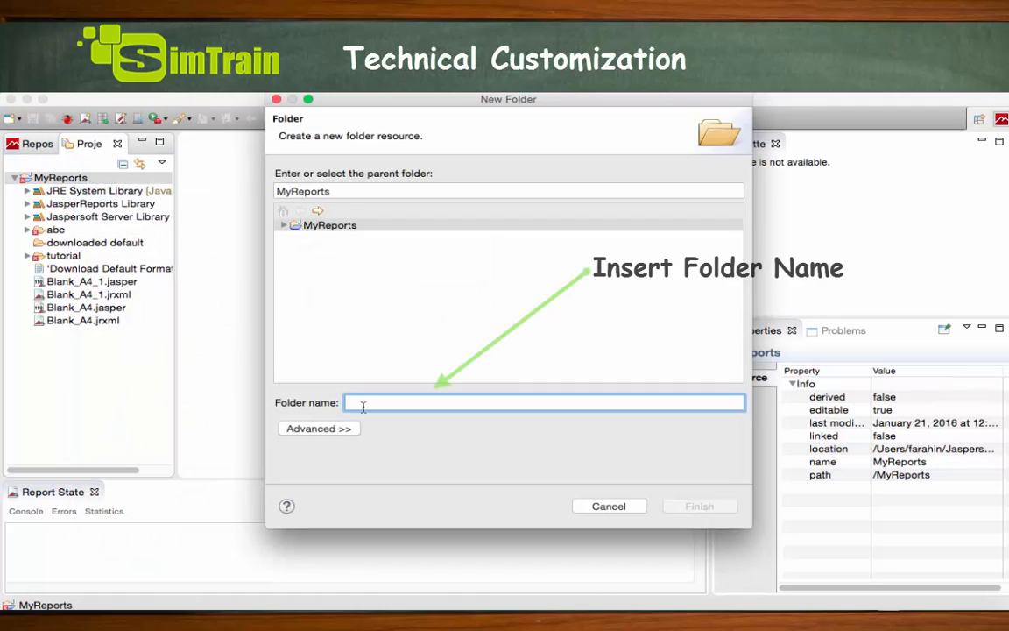
{"action": "type", "text": "offic"}
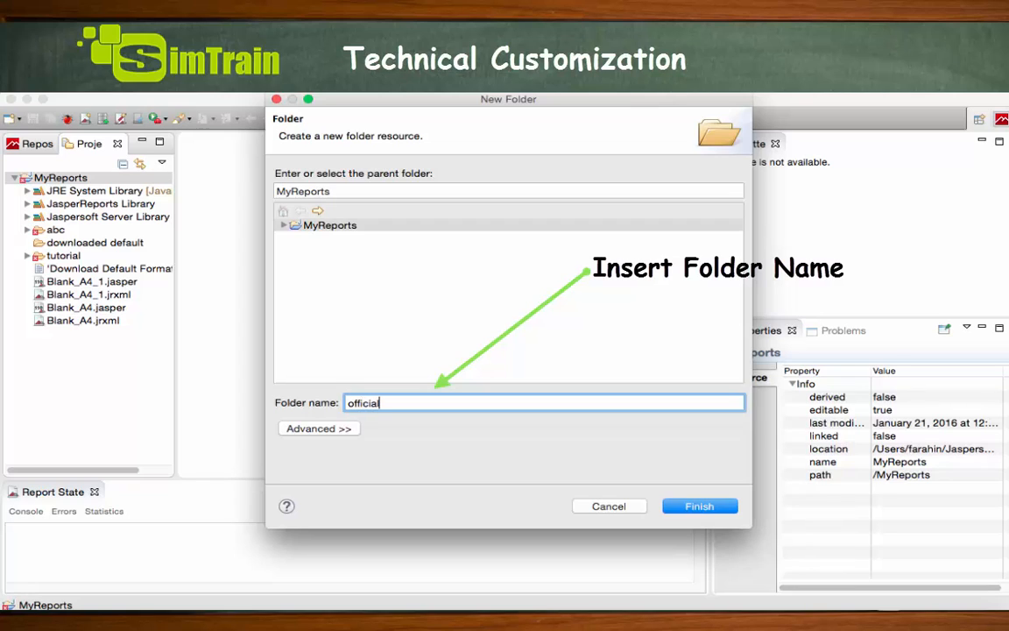
{"action": "type", "text": "ial receipt customi"}
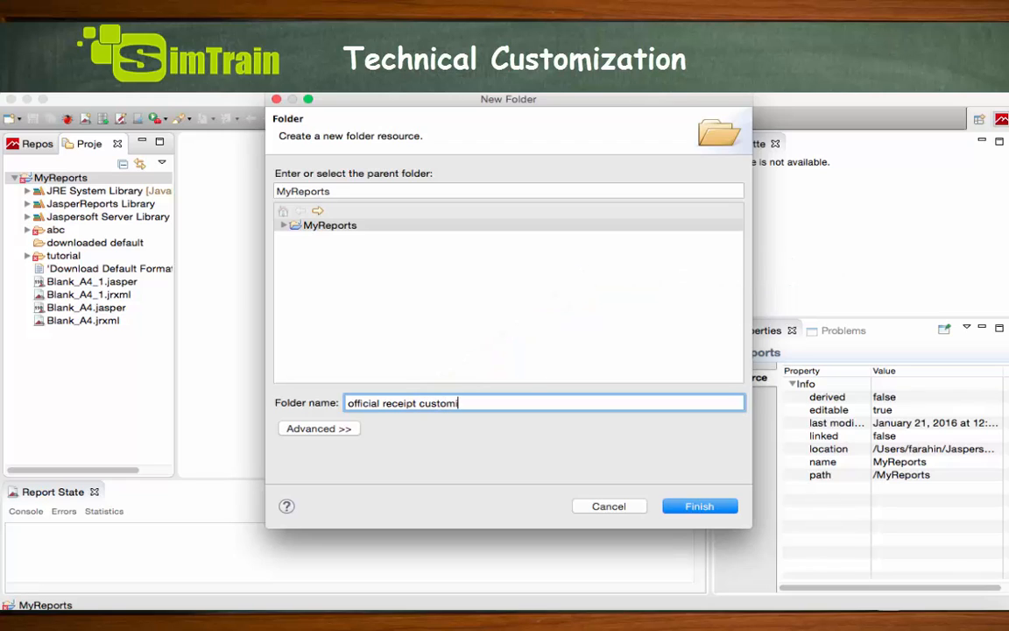
{"action": "type", "text": "zation"}
{"action": "left_click", "coordinate": [699, 506]}
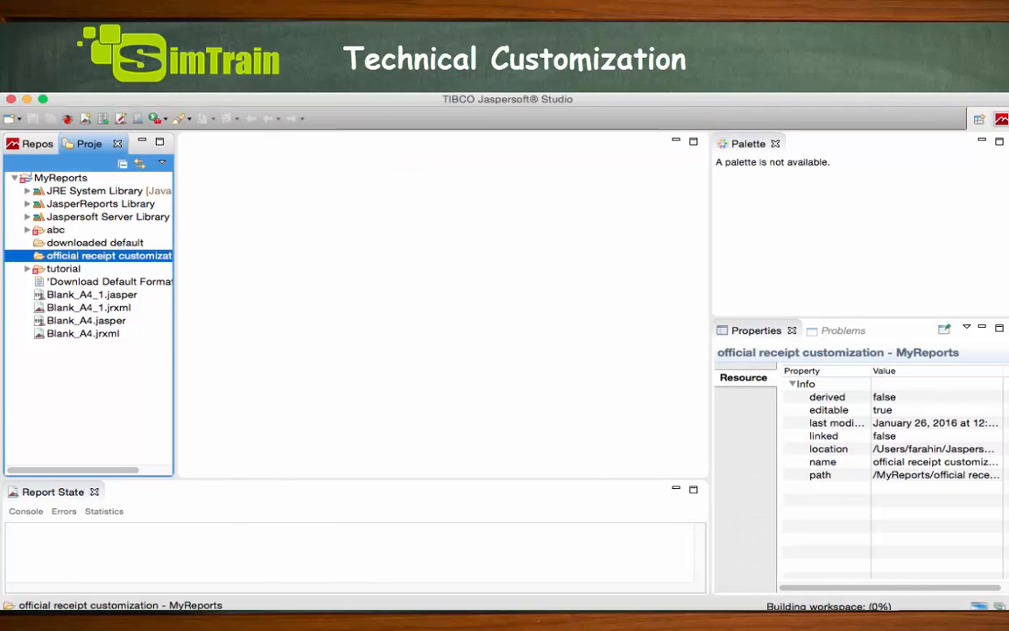
Step: Import Download Default Format.jrxml from the Downloads folder into the official receipt customization folder, using Link to files
{"action": "left_click", "coordinate": [35, 620]}
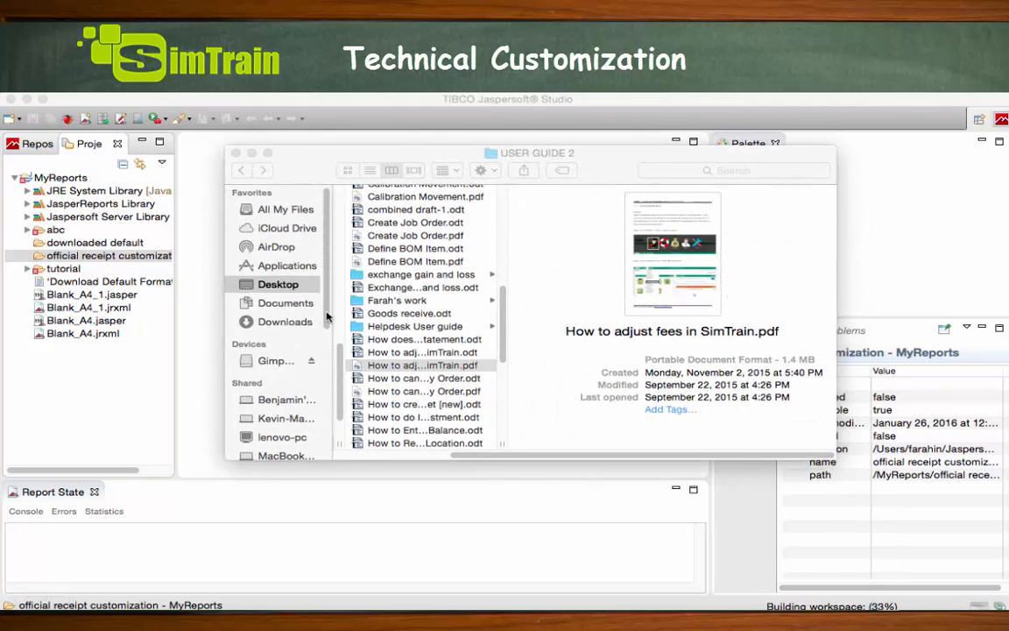
{"action": "left_click", "coordinate": [299, 330]}
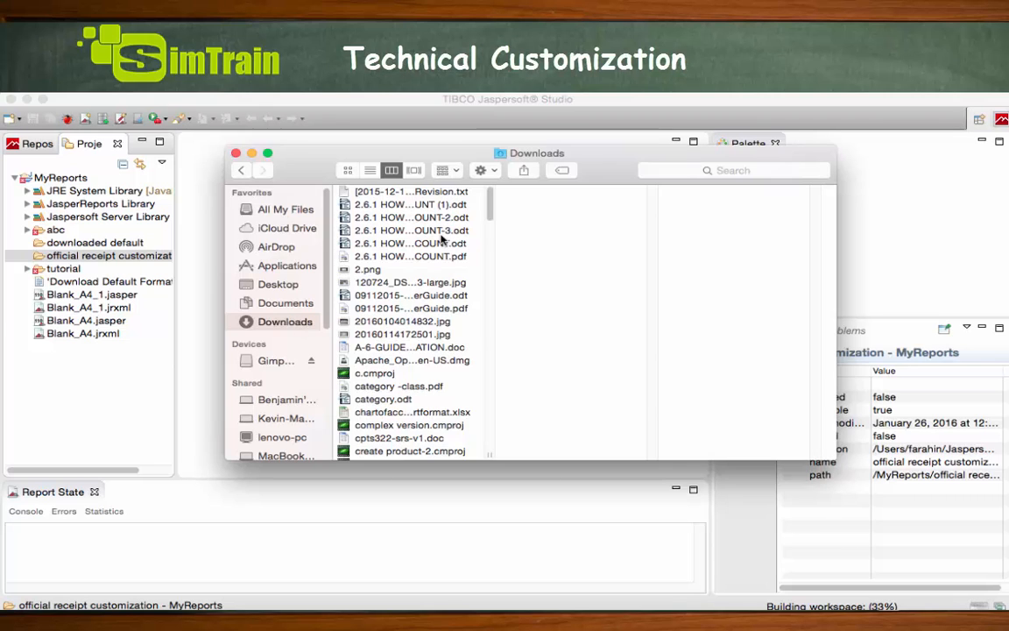
{"action": "scroll", "coordinate": [441, 239], "scroll_direction": "down", "scroll_amount": 5}
{"action": "left_click", "coordinate": [411, 453]}
{"action": "left_click_drag", "start_coordinate": [411, 453], "coordinate": [112, 259]}
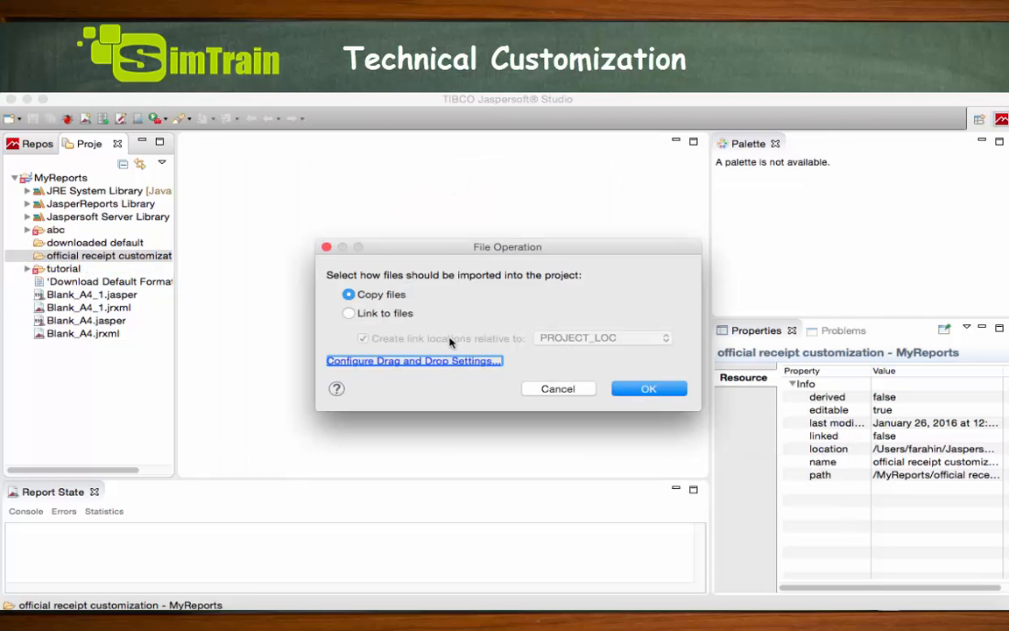
{"action": "left_click", "coordinate": [376, 314]}
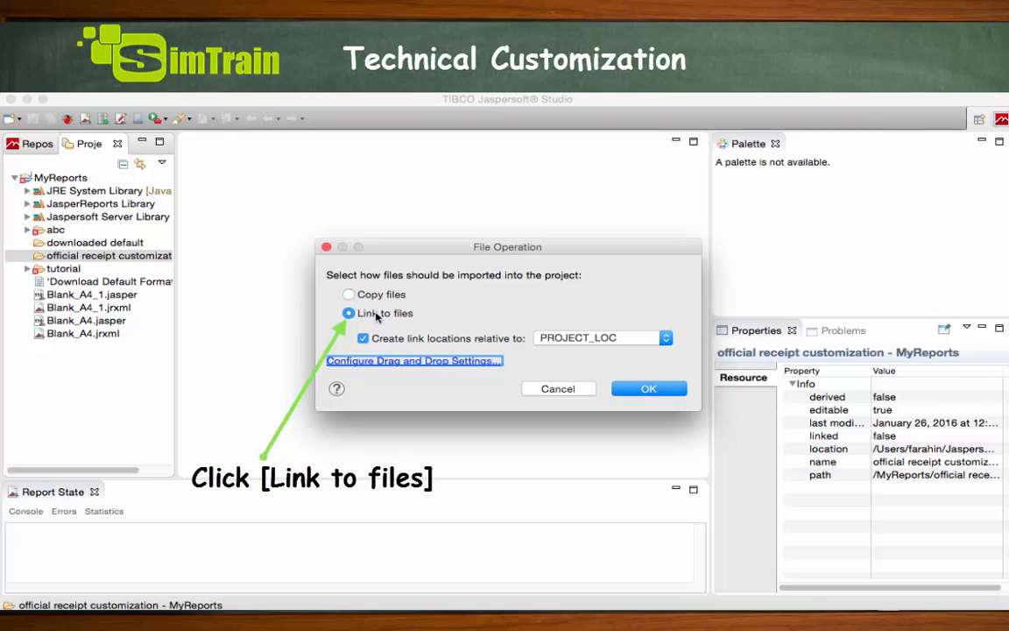
{"action": "left_click", "coordinate": [648, 388]}
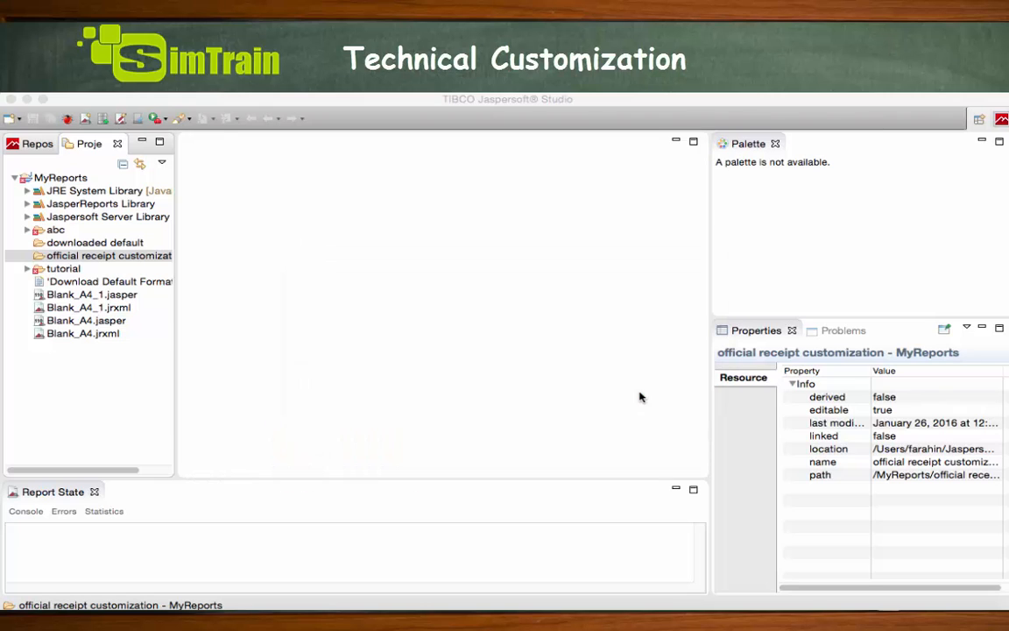
Step: Open Download Default Format.jrxml from the official receipt customization folder in the report designer
{"action": "double_click", "coordinate": [73, 257]}
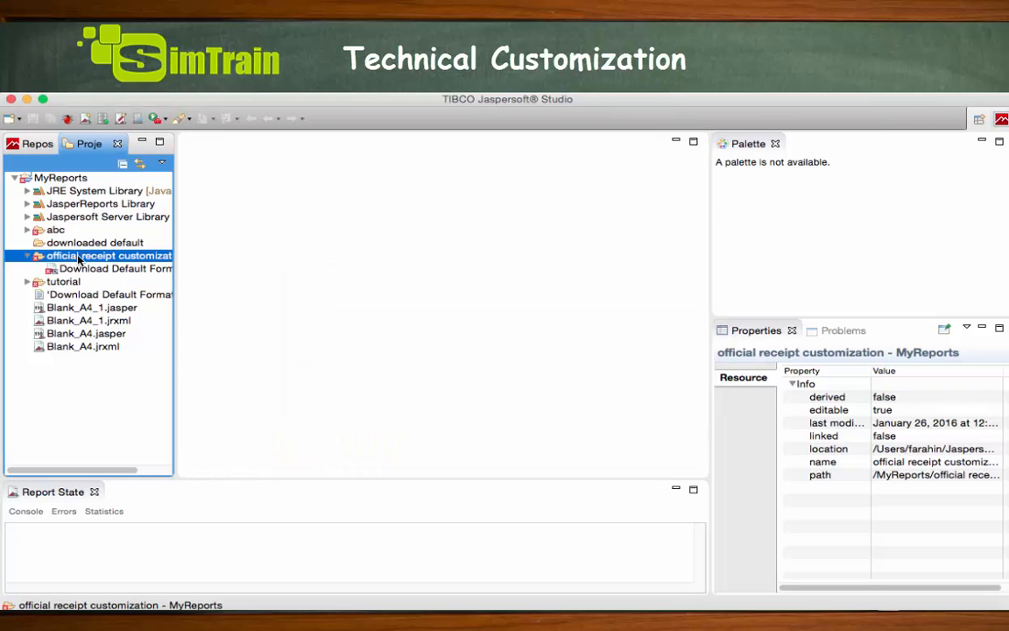
{"action": "left_click", "coordinate": [115, 271]}
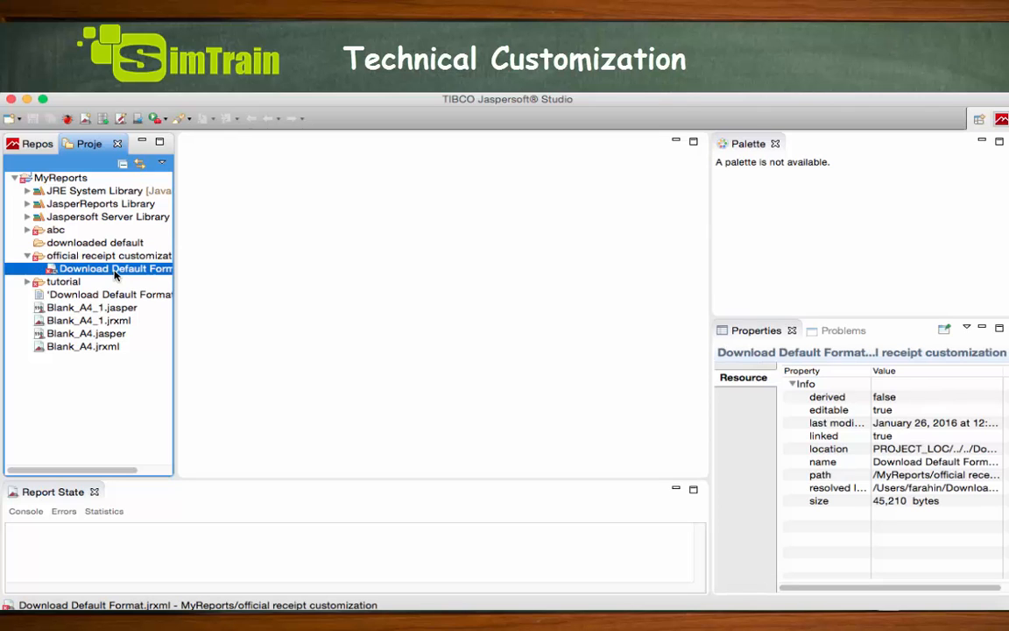
{"action": "double_click", "coordinate": [115, 270]}
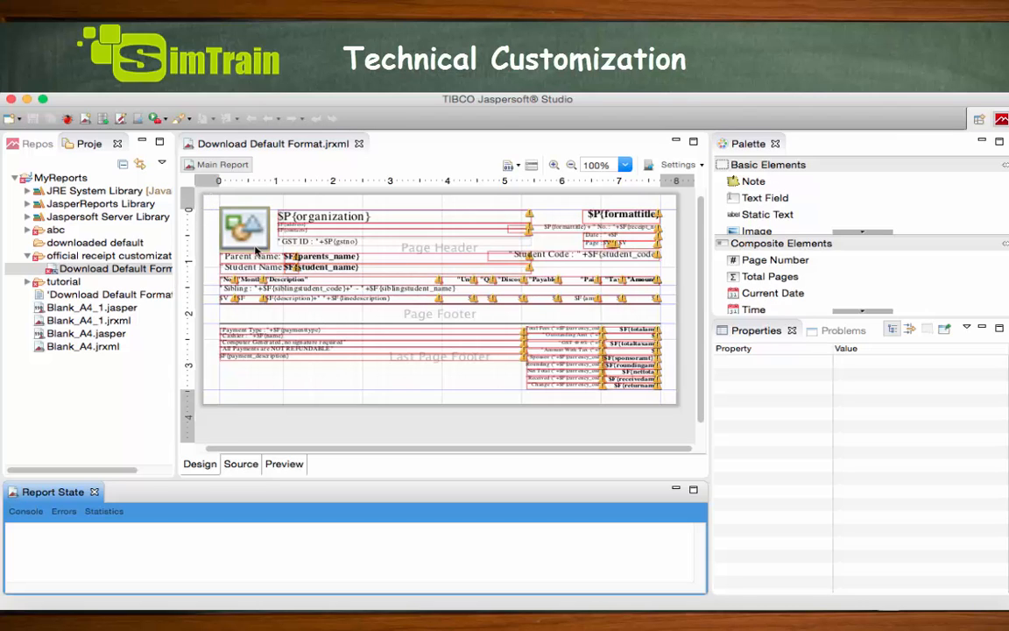
Step: Narrow the $P{organization} text field from its left edge to leave more room beside the logo
{"action": "left_click", "coordinate": [354, 218]}
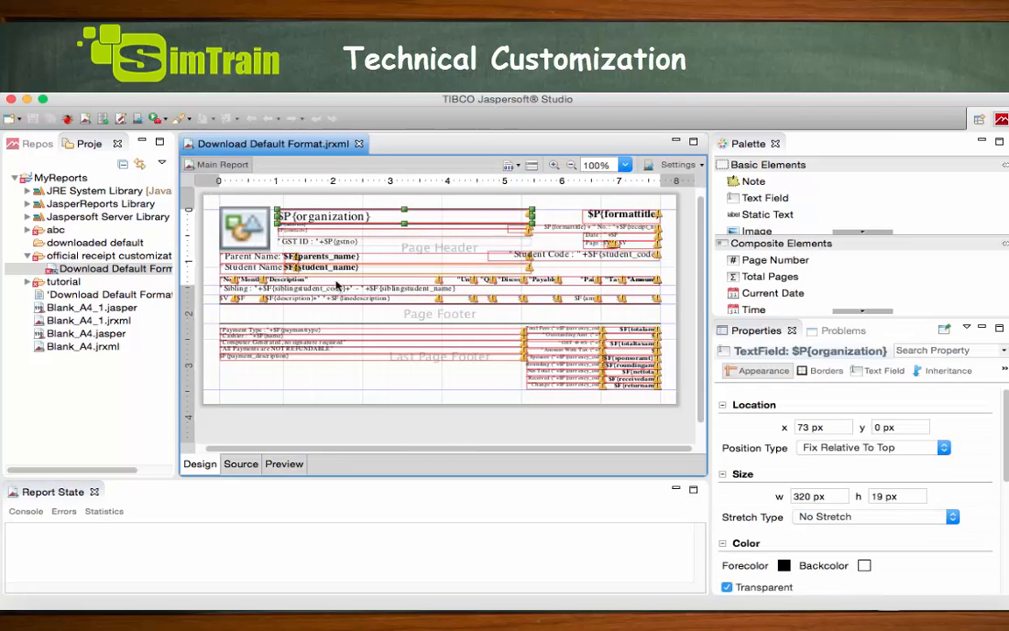
{"action": "left_click", "coordinate": [248, 231]}
{"action": "left_click", "coordinate": [278, 216]}
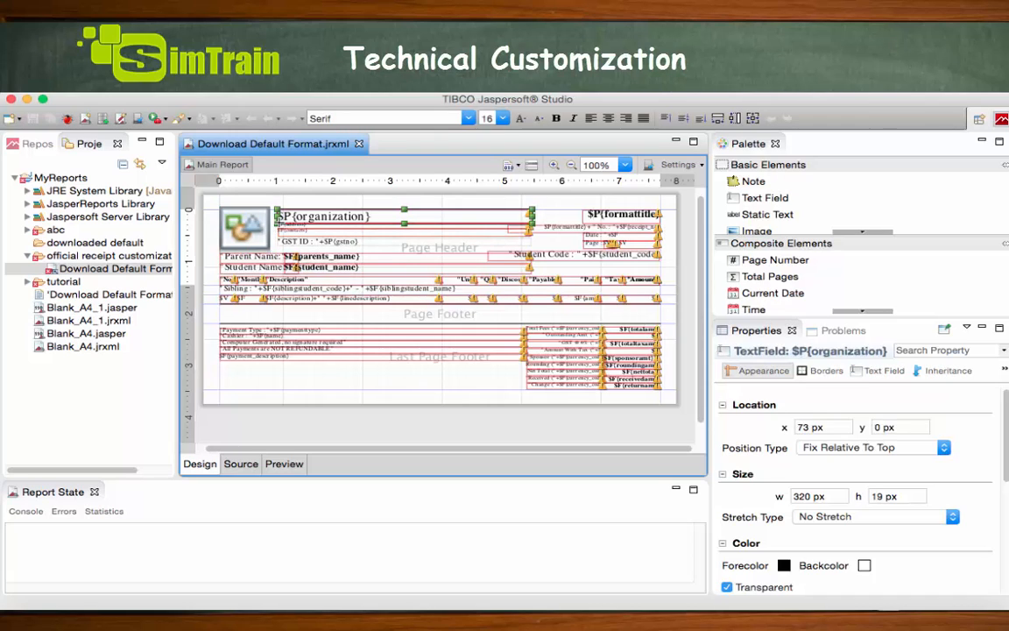
{"action": "left_click_drag", "start_coordinate": [276, 216], "coordinate": [299, 217]}
Step: Narrow the address, contacts and GST ID text fields so their left edges align with the organization field
{"action": "left_click", "coordinate": [283, 227]}
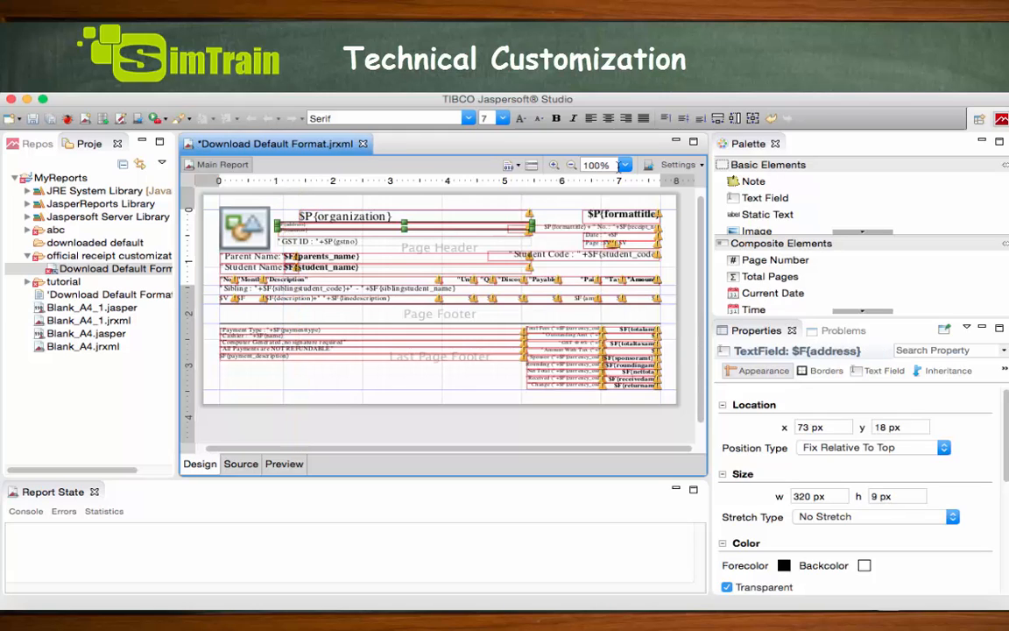
{"action": "left_click", "coordinate": [694, 143]}
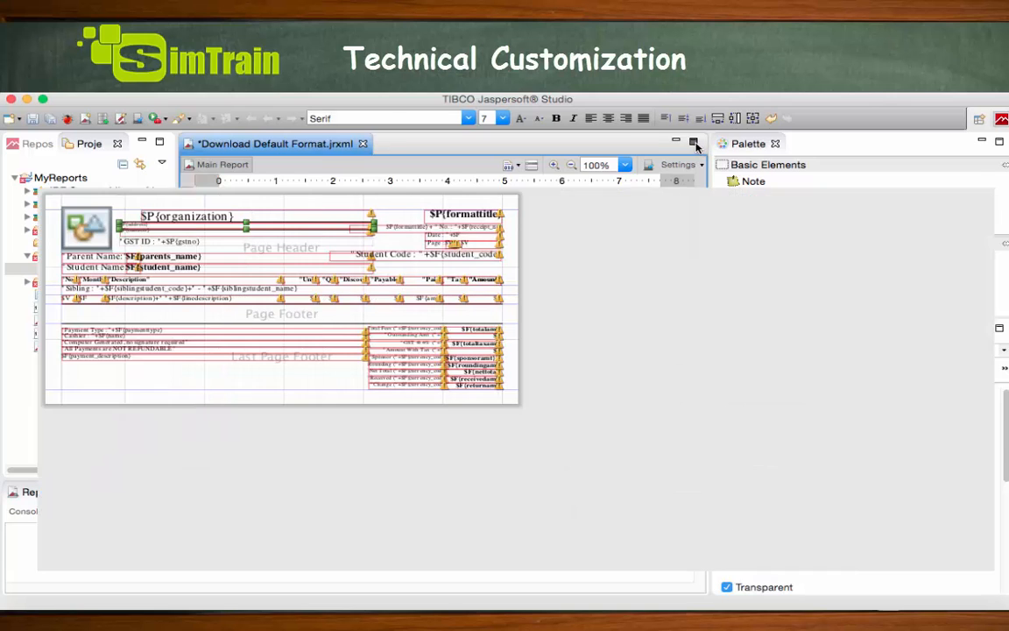
{"action": "left_click", "coordinate": [842, 165]}
{"action": "left_click", "coordinate": [842, 166]}
{"action": "left_click", "coordinate": [842, 166]}
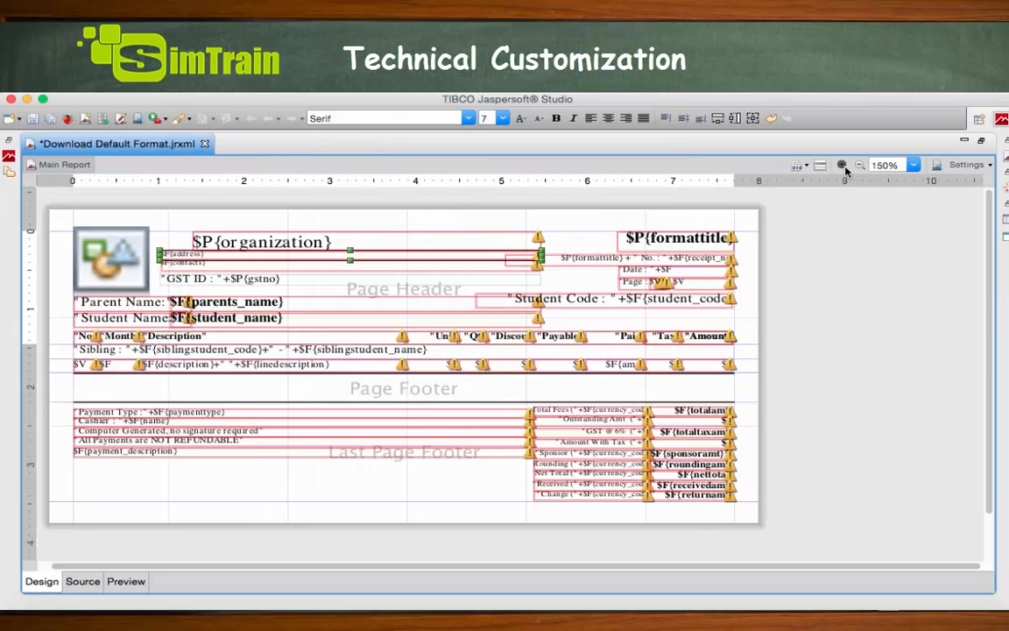
{"action": "left_click", "coordinate": [842, 166]}
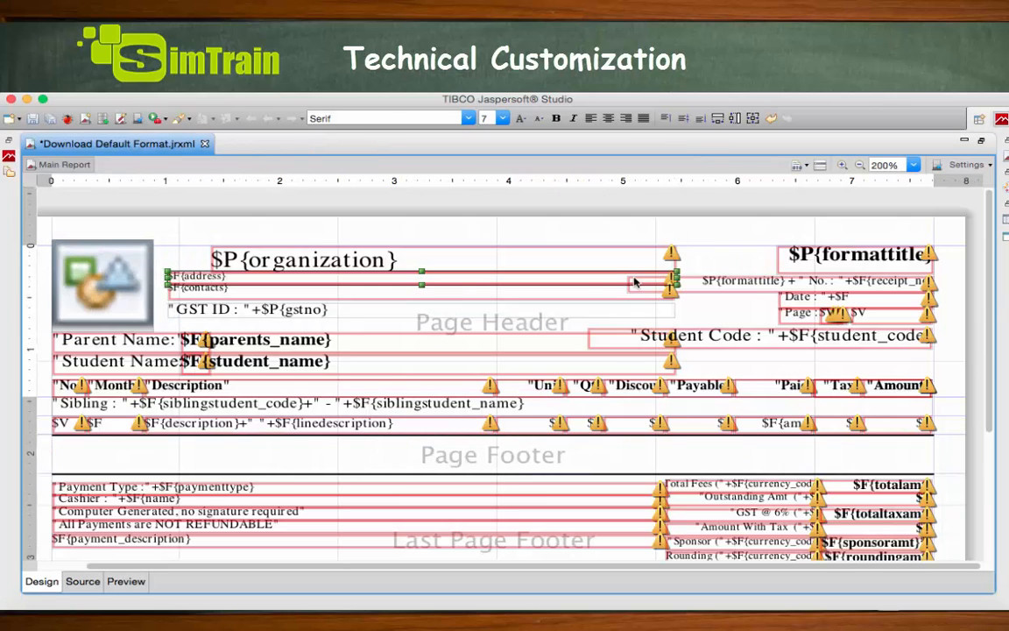
{"action": "left_click_drag", "start_coordinate": [166, 277], "coordinate": [210, 310]}
{"action": "left_click", "coordinate": [167, 288]}
{"action": "left_click", "coordinate": [175, 311]}
Step: Widen the logo image frame in the page header up to the left edge of the organization field
{"action": "left_click", "coordinate": [99, 289]}
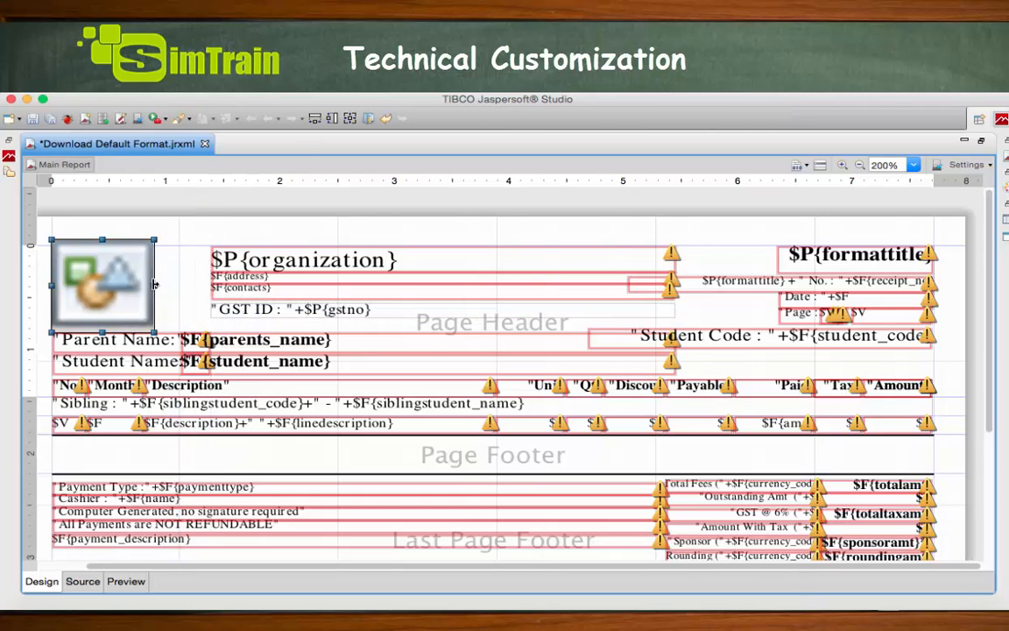
{"action": "left_click_drag", "start_coordinate": [154, 283], "coordinate": [206, 288]}
Step: View the expression of the $P{formattitle} text field in the Expression Editor without changing it
{"action": "left_click", "coordinate": [854, 254]}
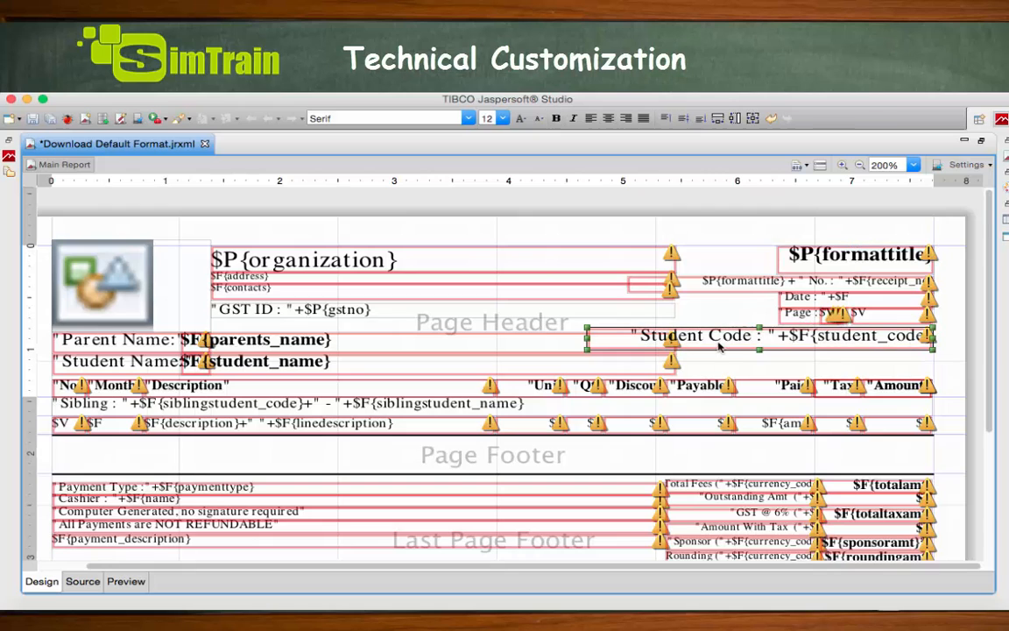
{"action": "double_click", "coordinate": [845, 256]}
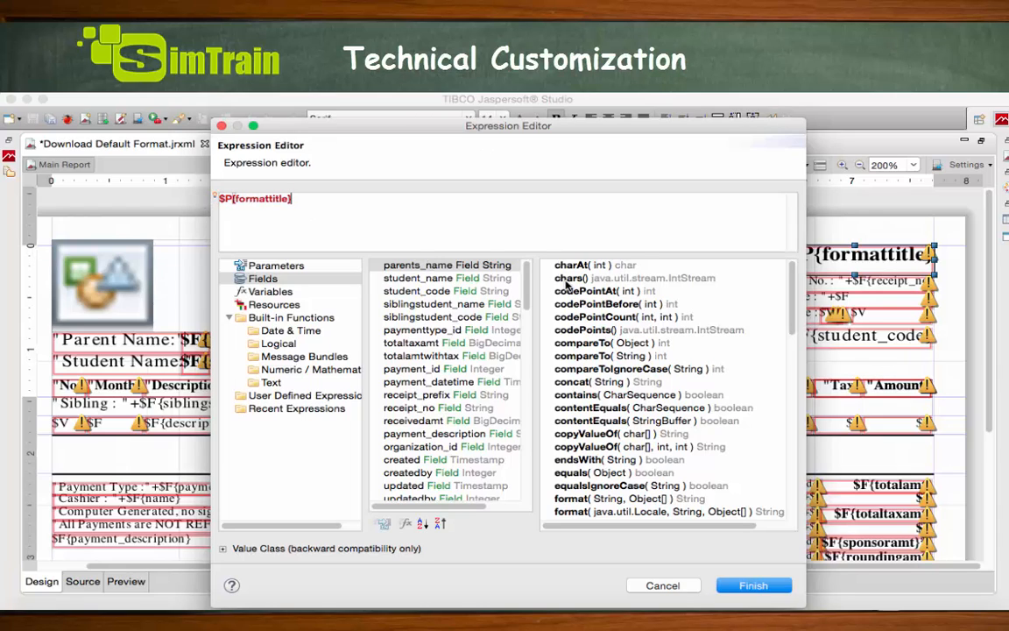
{"action": "left_click", "coordinate": [684, 589]}
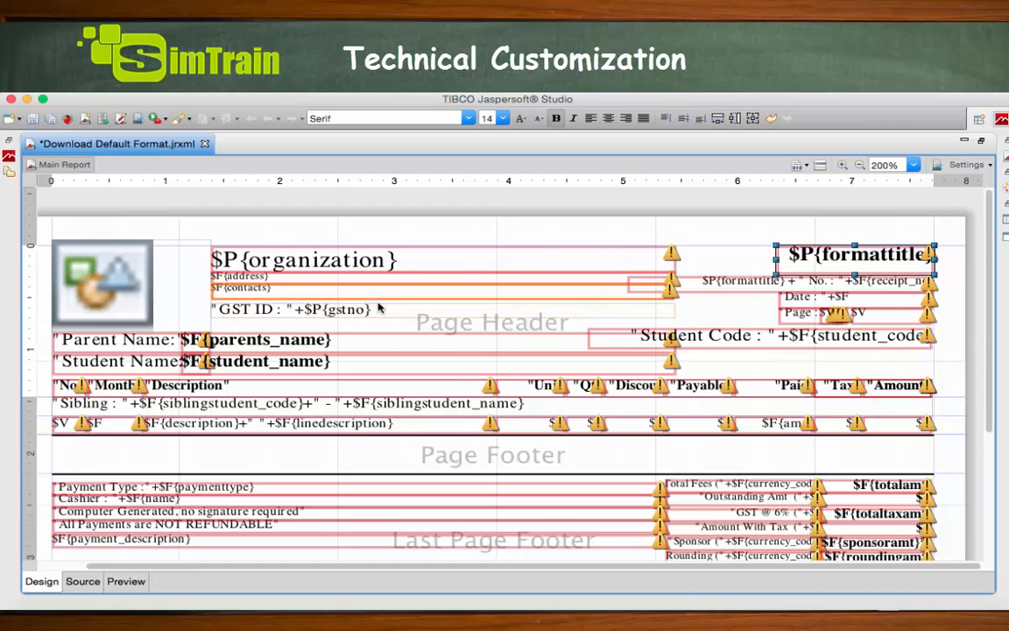
Step: Change the GST ID field's expression to "GST No. : "+$P{gstno} and save the report
{"action": "left_click", "coordinate": [273, 313]}
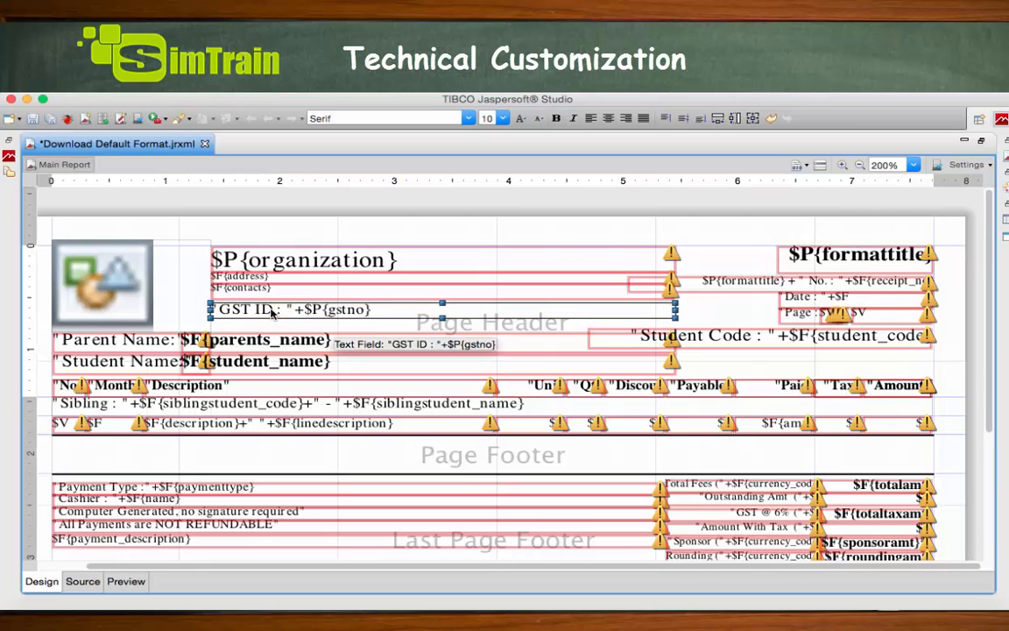
{"action": "double_click", "coordinate": [273, 313]}
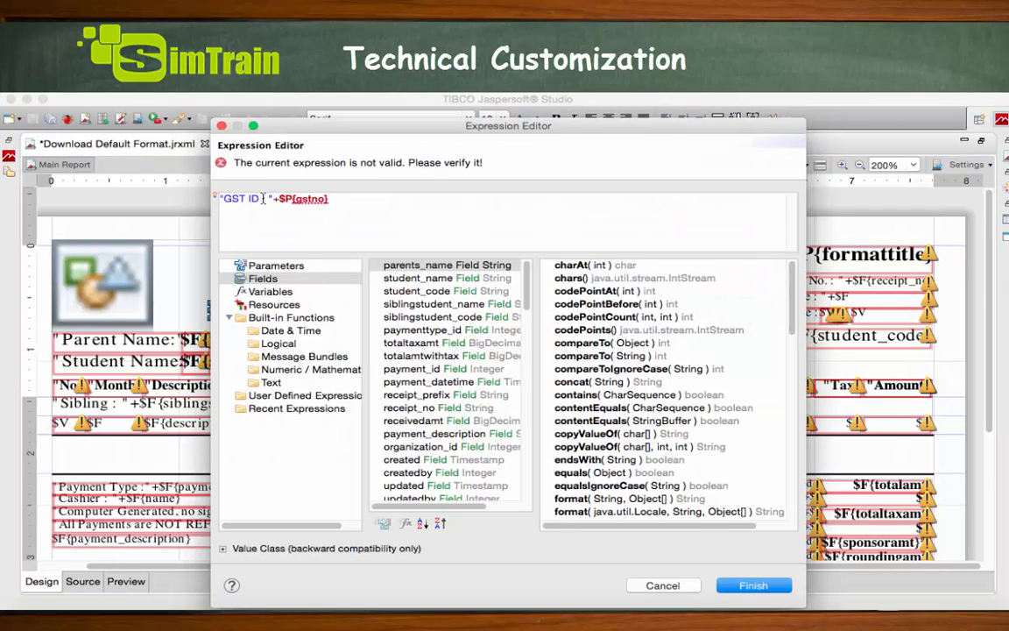
{"action": "key", "text": "BackSpace"}
{"action": "key", "text": "BackSpace"}
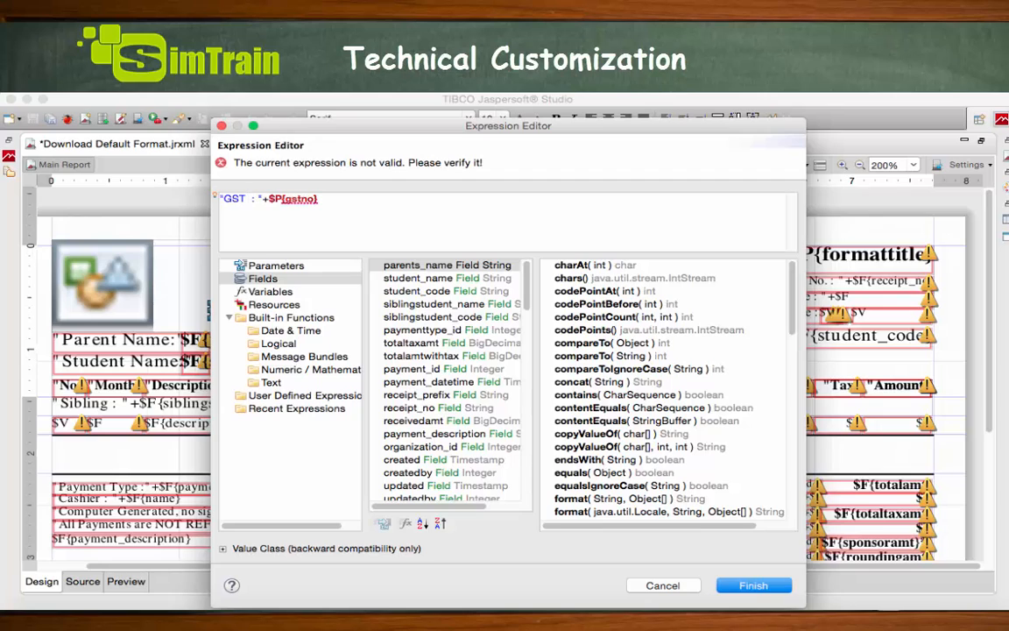
{"action": "type", "text": "No."}
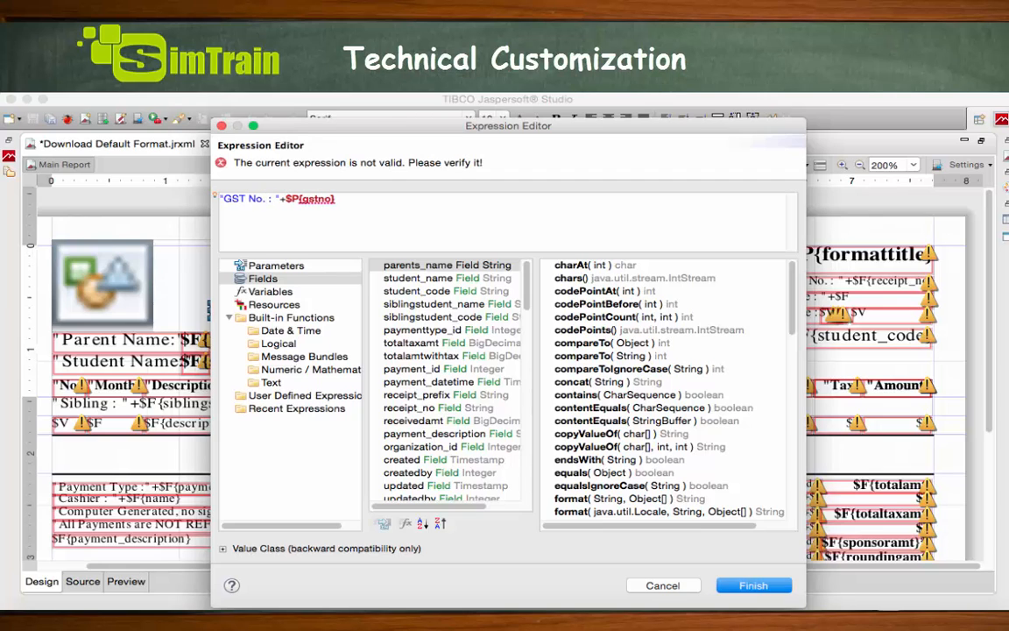
{"action": "left_click", "coordinate": [747, 588]}
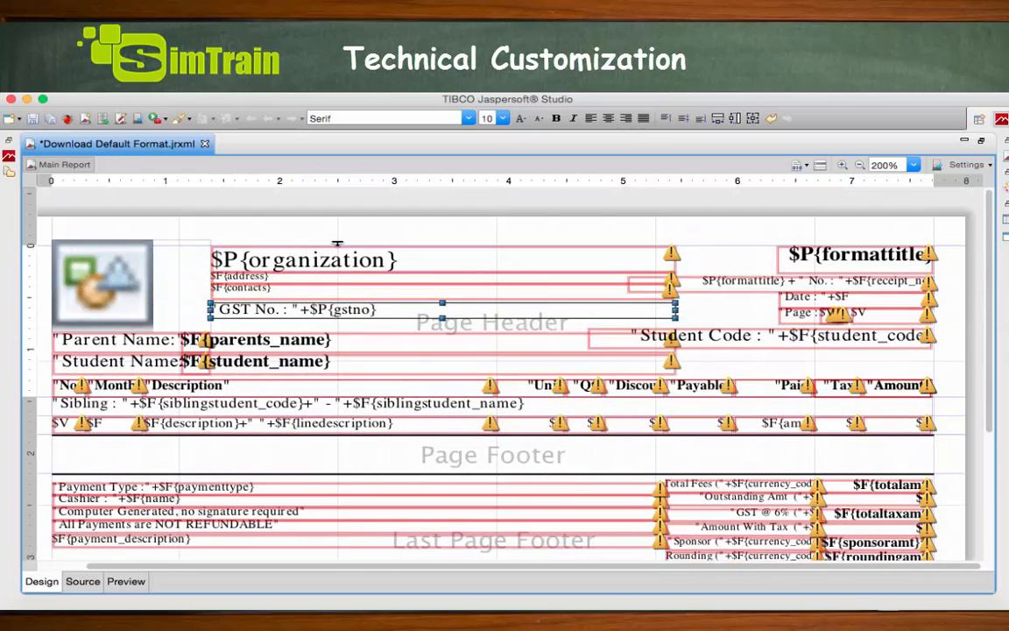
{"action": "left_click", "coordinate": [32, 120]}
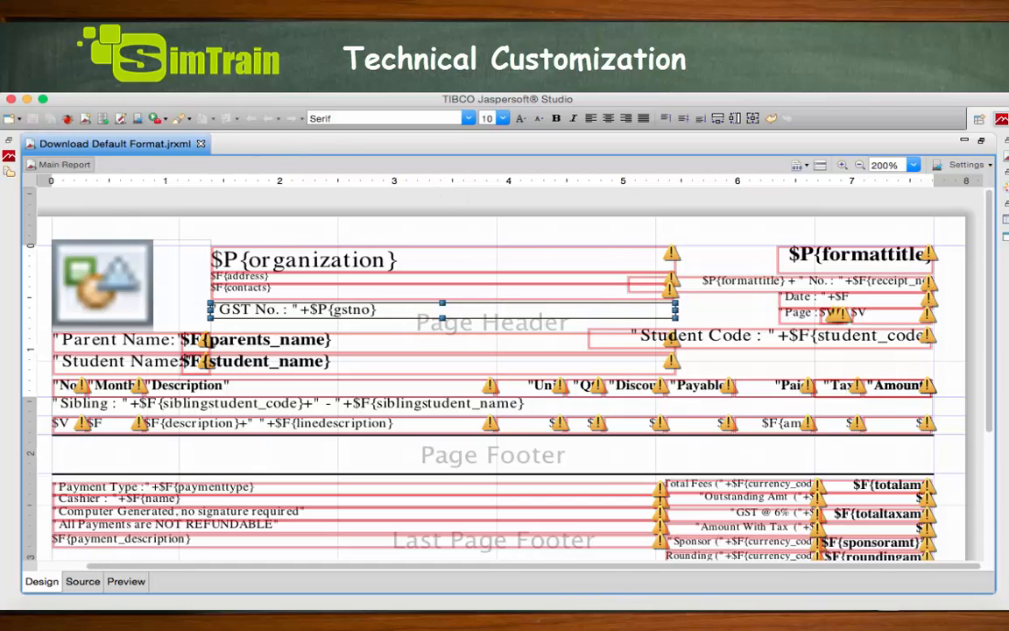
Step: Switch to Google Chrome and name the new Official Receipt format "official receipt 1"
{"action": "left_click", "coordinate": [744, 614]}
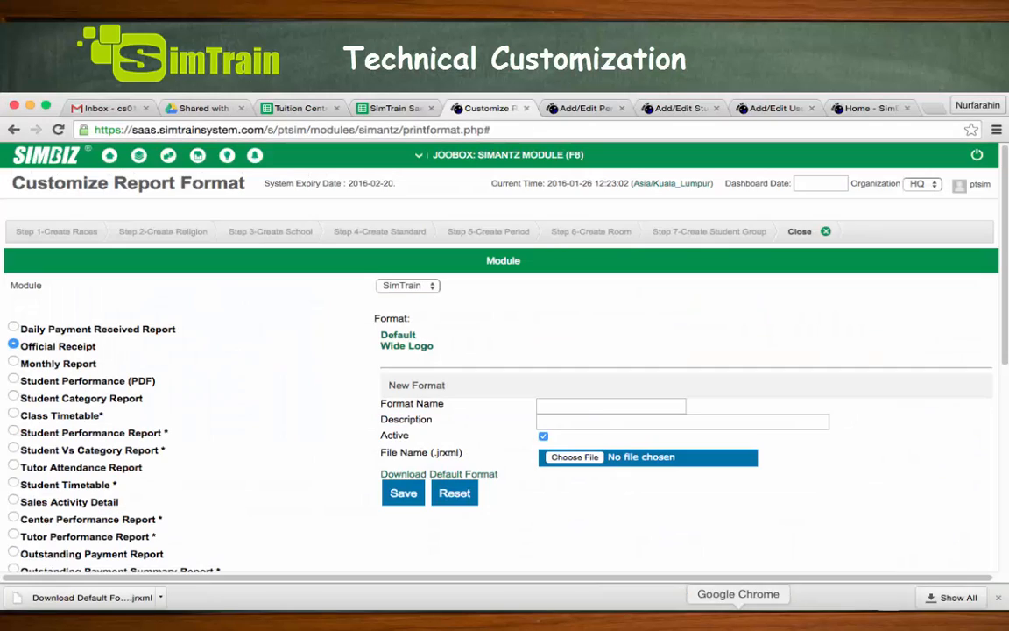
{"action": "left_click", "coordinate": [588, 406]}
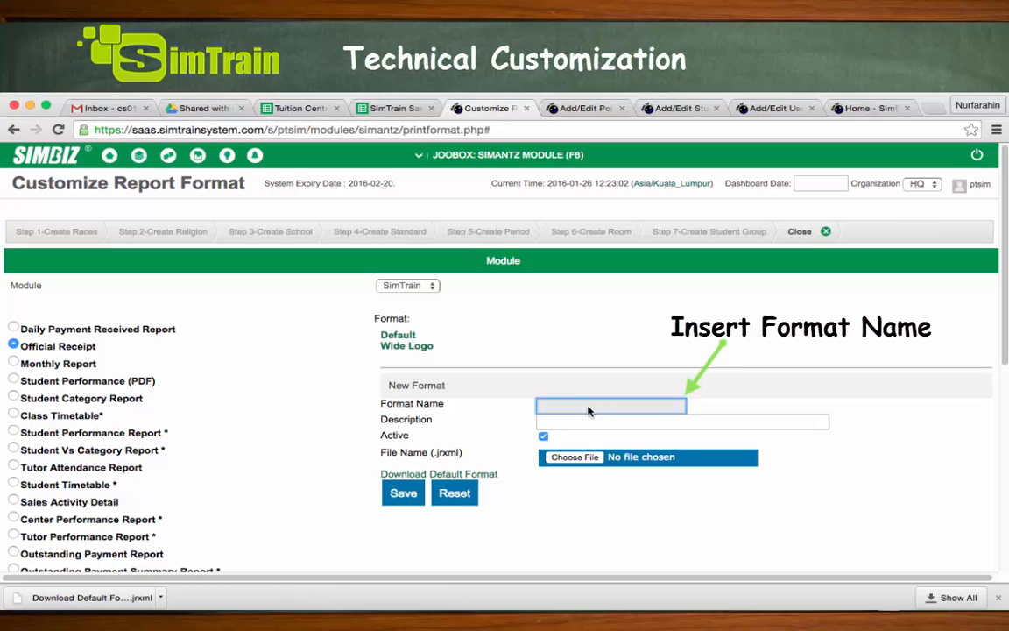
{"action": "type", "text": "official receipt 1"}
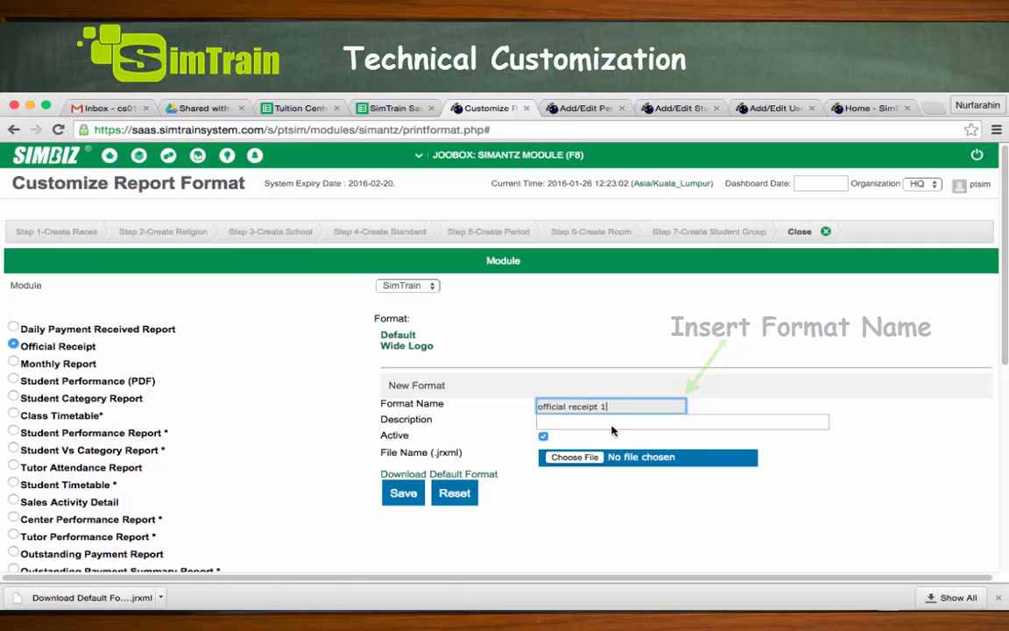
Step: Attach Download Default Format.jrxml from the Downloads folder as the format's file and save the new format
{"action": "left_click", "coordinate": [575, 458]}
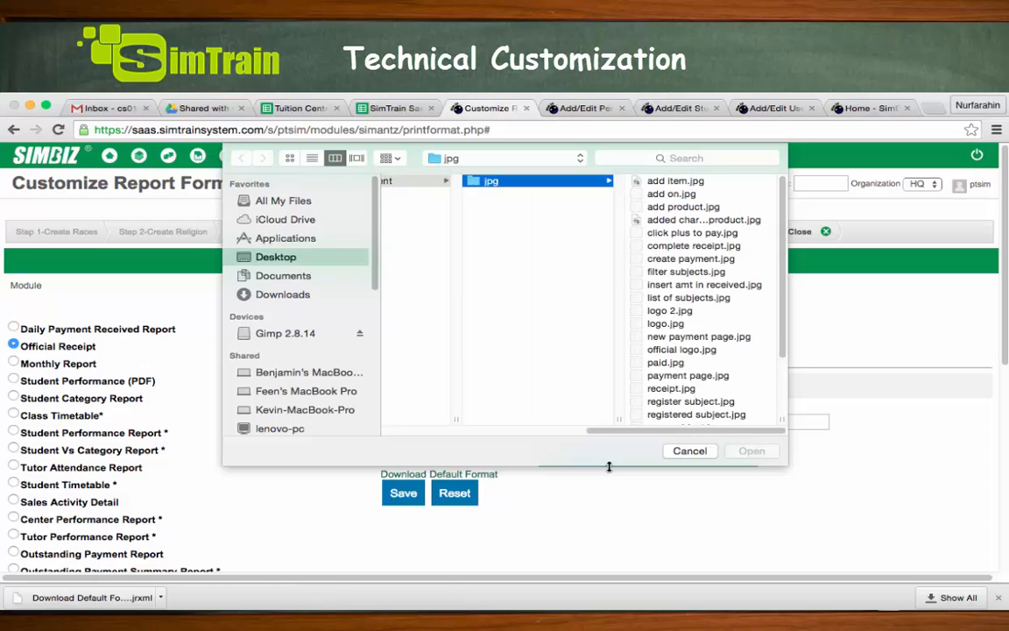
{"action": "left_click", "coordinate": [320, 296]}
{"action": "left_click", "coordinate": [463, 247]}
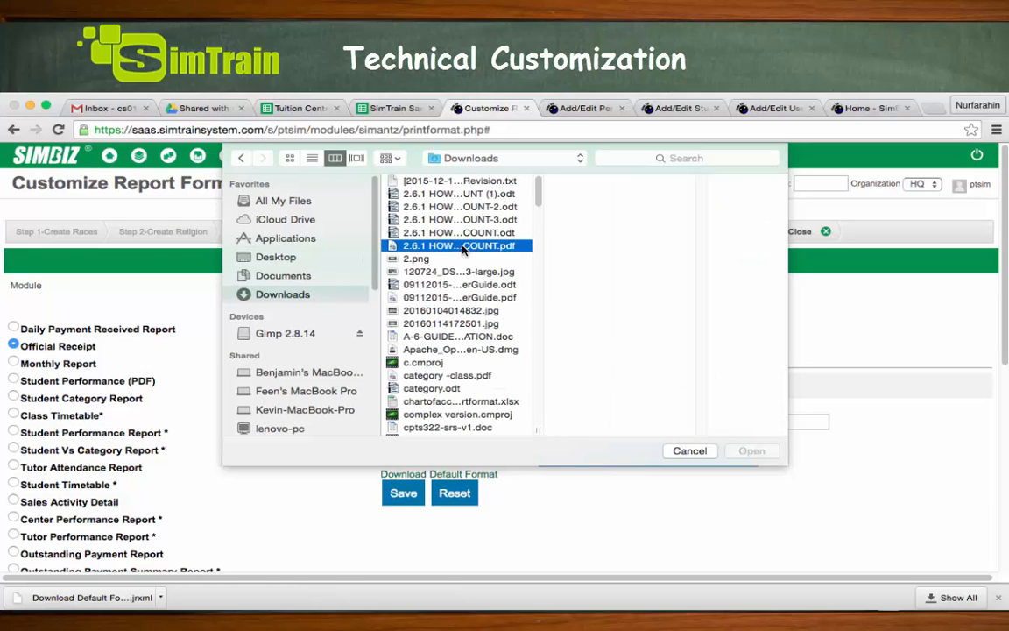
{"action": "scroll", "coordinate": [473, 368], "scroll_direction": "down", "scroll_amount": 5}
{"action": "left_click", "coordinate": [493, 428]}
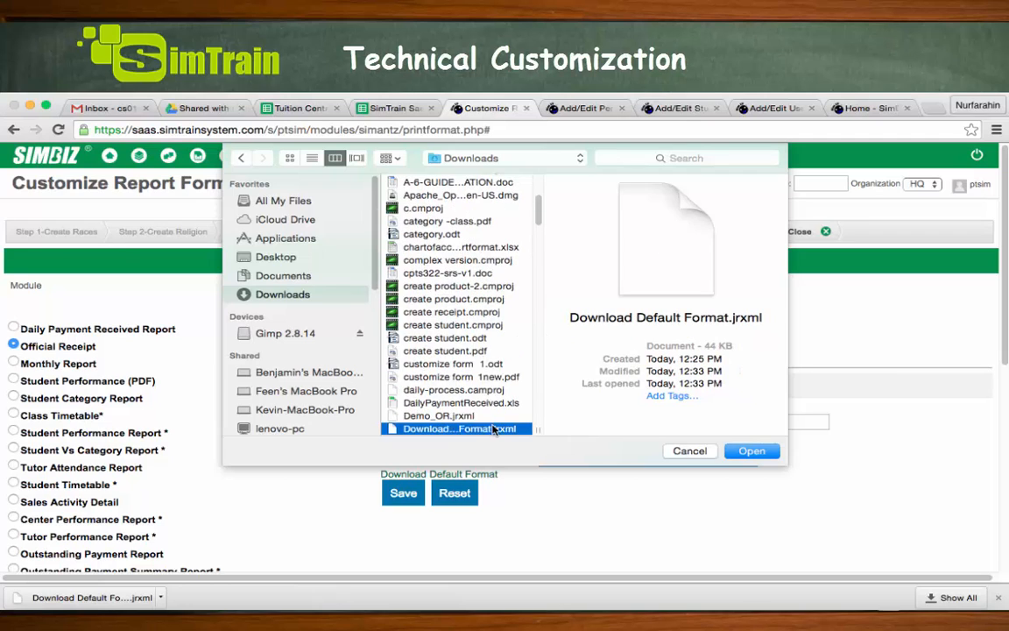
{"action": "left_click", "coordinate": [753, 451]}
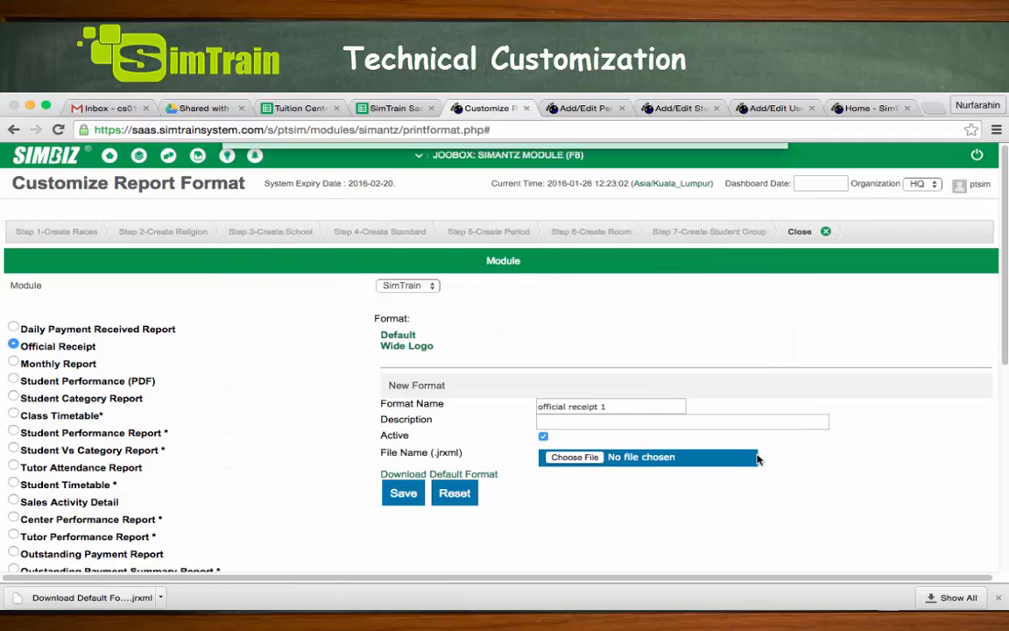
{"action": "left_click", "coordinate": [403, 494]}
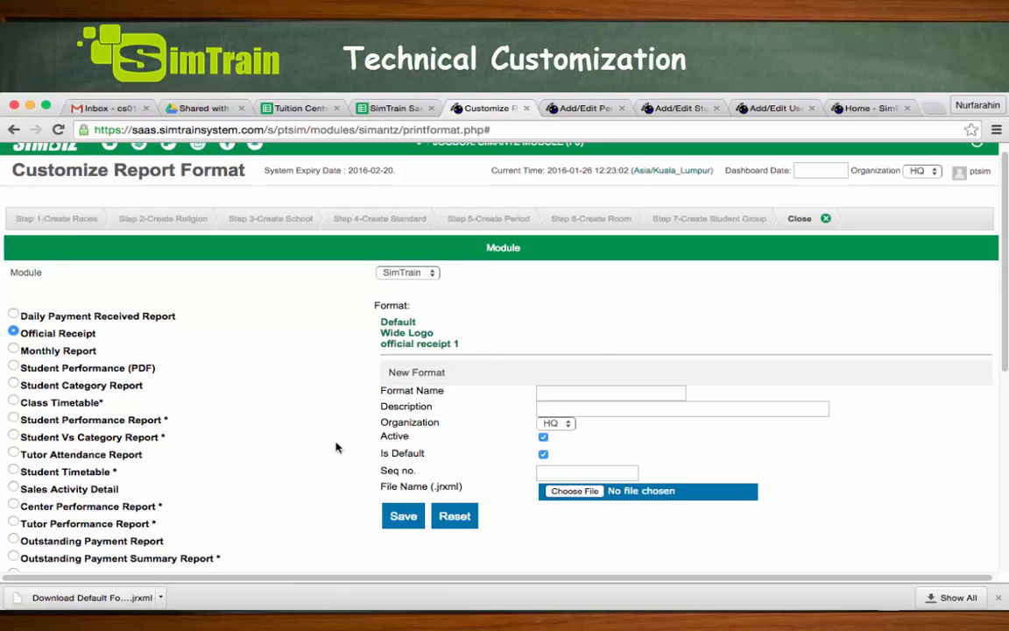
{"action": "scroll", "coordinate": [471, 173], "scroll_direction": "up", "scroll_amount": 1}
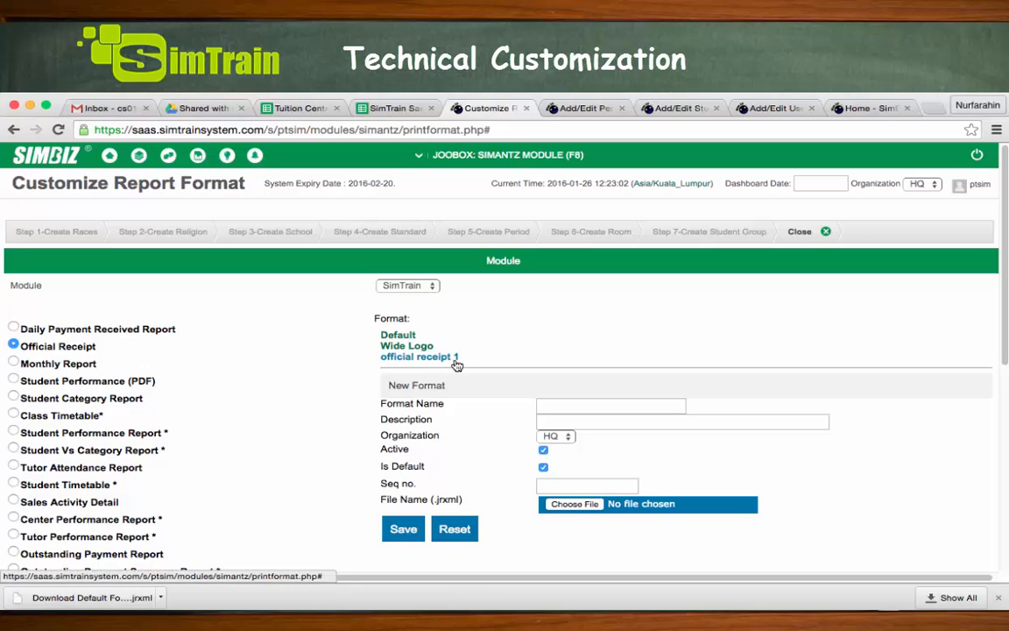
Step: Switch to the SimTrain module and open its General Setting page under Primary Master Data
{"action": "left_click", "coordinate": [483, 164]}
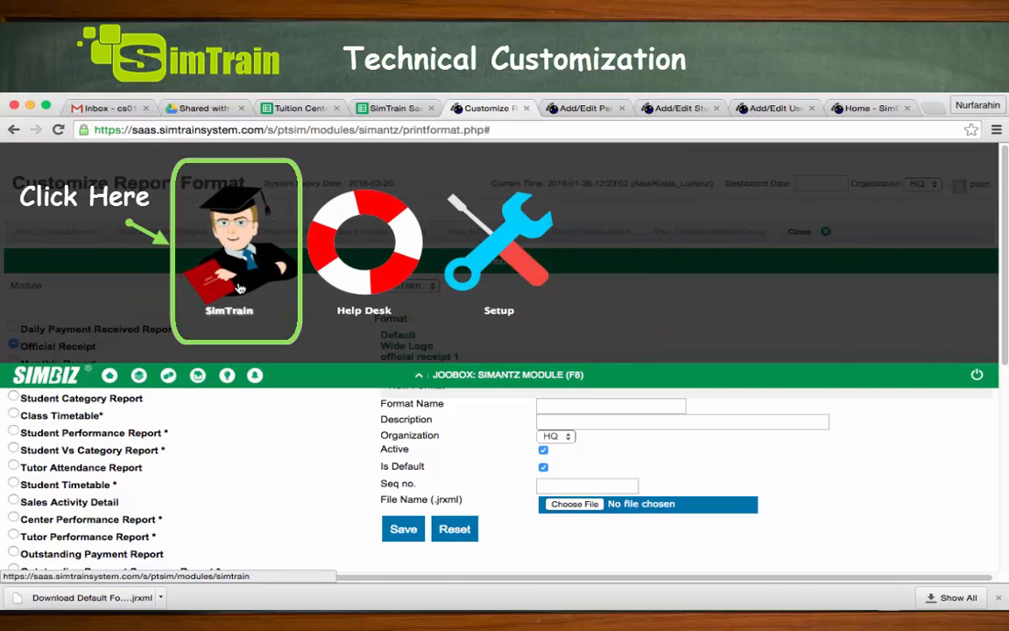
{"action": "left_click", "coordinate": [239, 286]}
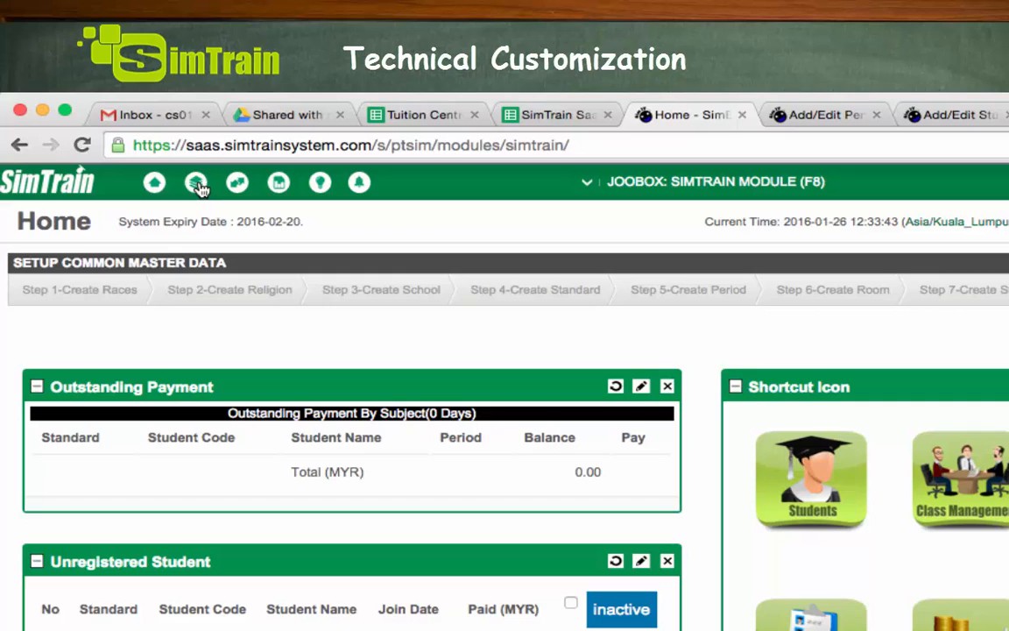
{"action": "left_click", "coordinate": [138, 185]}
{"action": "mouse_move", "coordinate": [271, 249]}
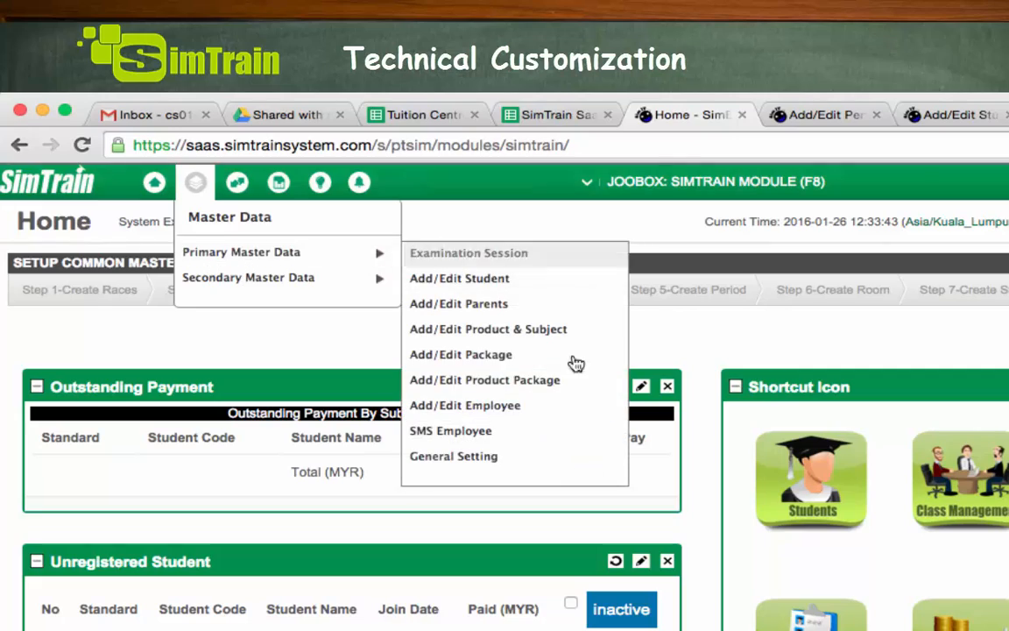
{"action": "left_click", "coordinate": [541, 462]}
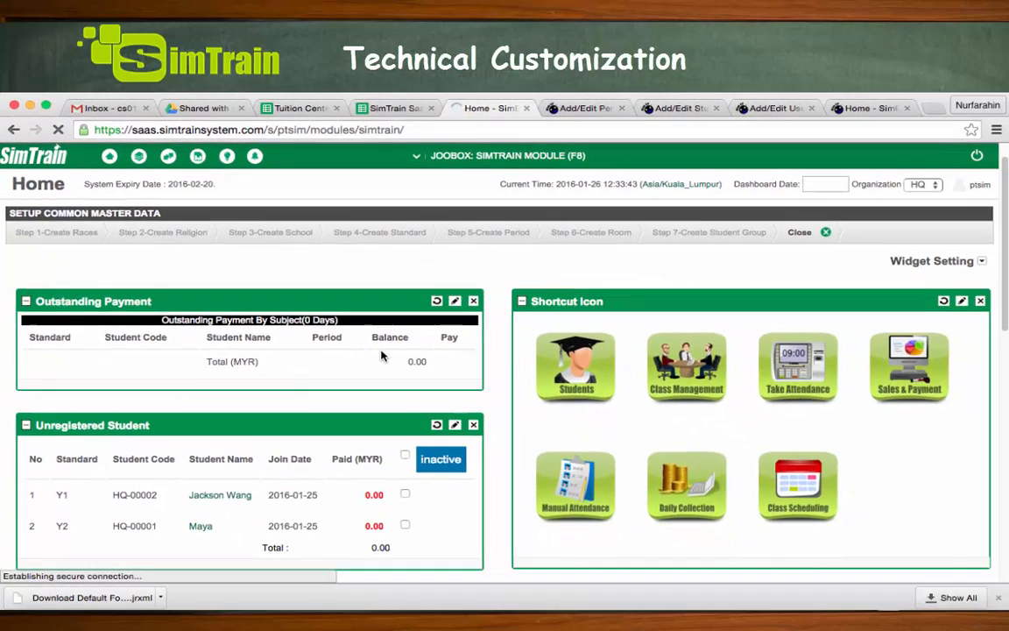
Step: Set the Receipt Format to "official receipt 1" and save the general settings, accepting the change
{"action": "scroll", "coordinate": [381, 356], "scroll_direction": "down", "scroll_amount": 5}
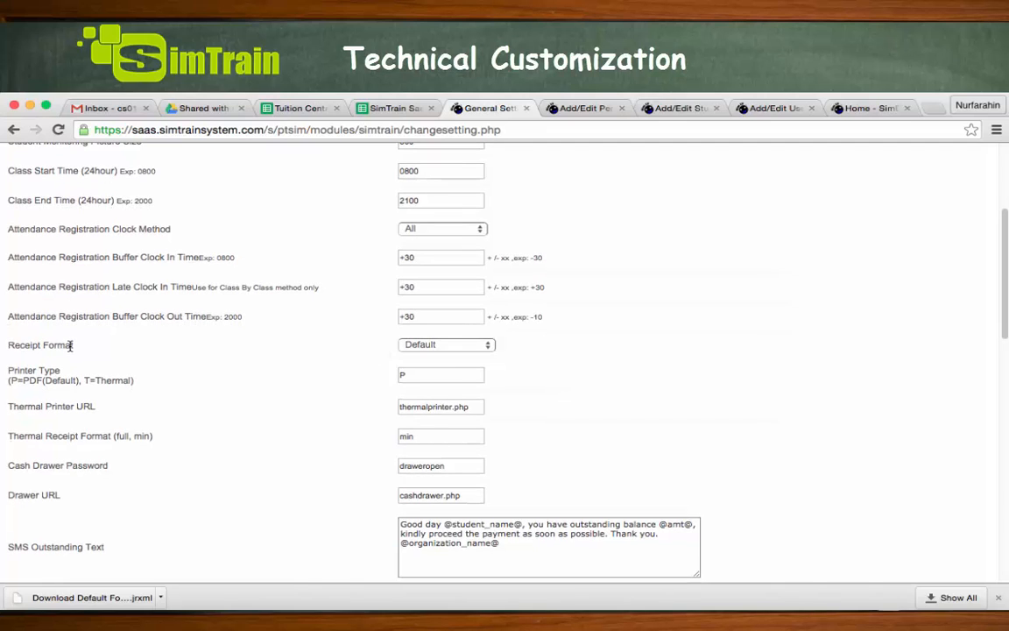
{"action": "left_click", "coordinate": [483, 345]}
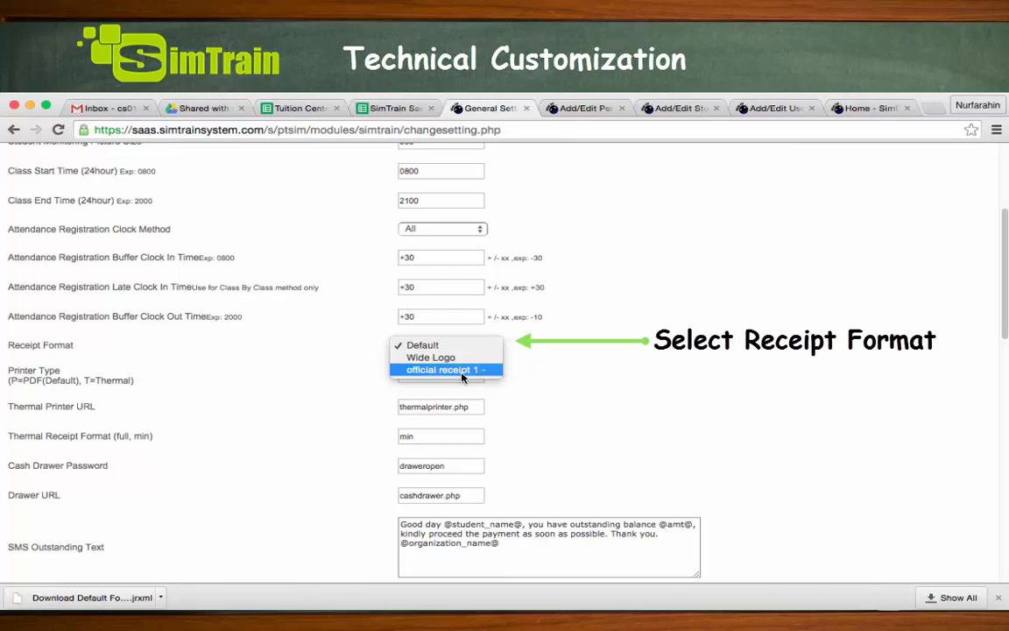
{"action": "left_click", "coordinate": [495, 377]}
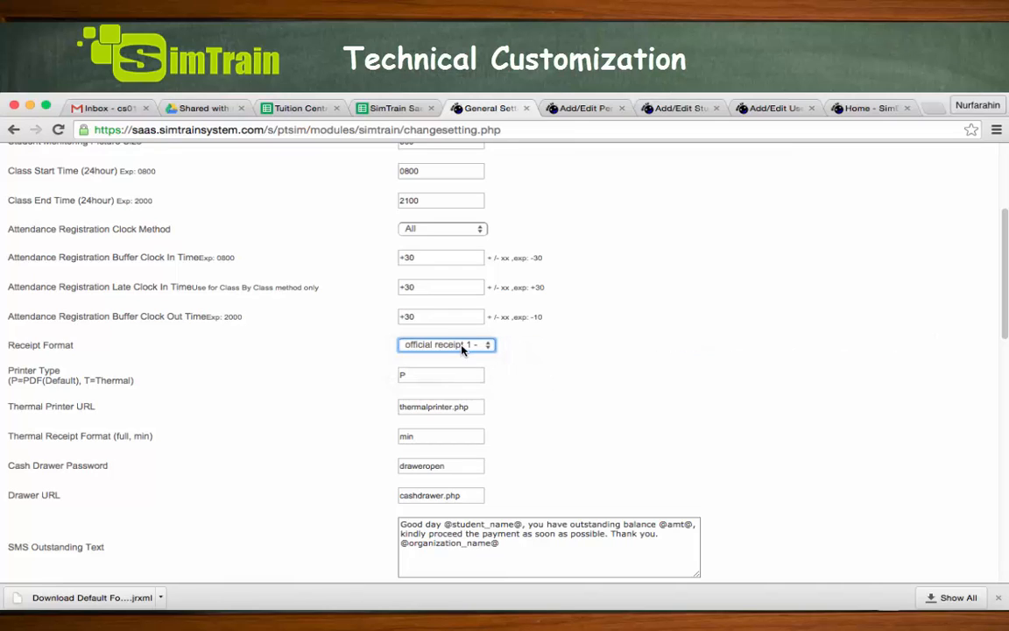
{"action": "scroll", "coordinate": [682, 416], "scroll_direction": "down", "scroll_amount": 10}
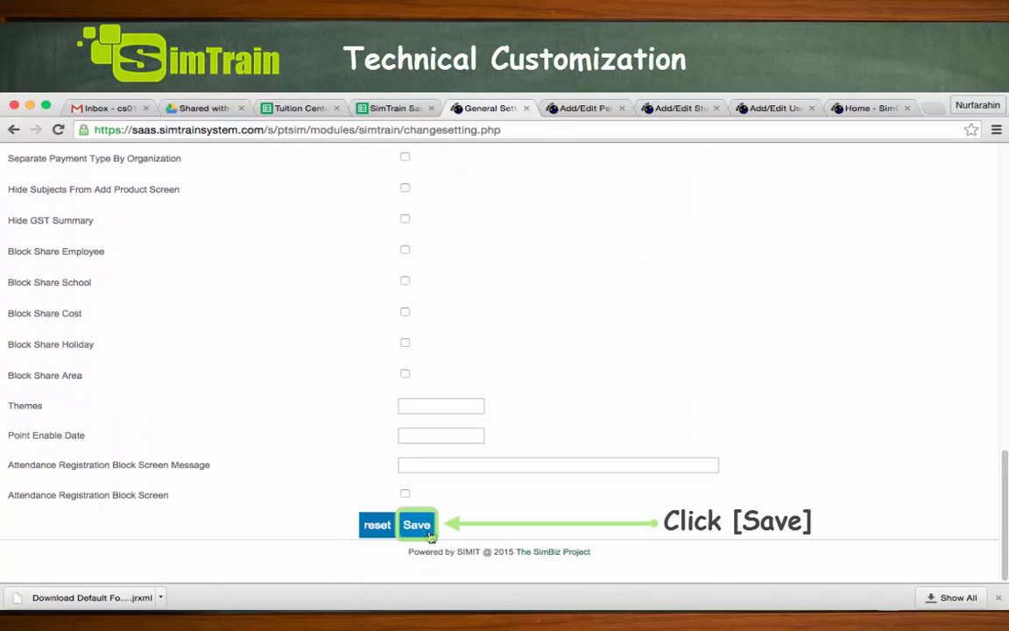
{"action": "left_click", "coordinate": [427, 527]}
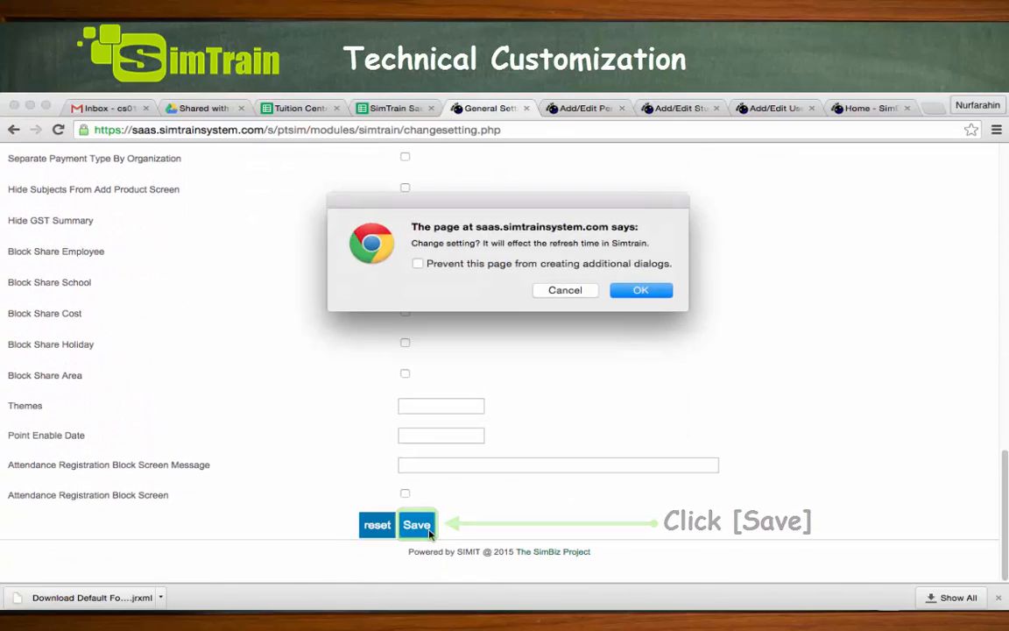
{"action": "left_click", "coordinate": [662, 289]}
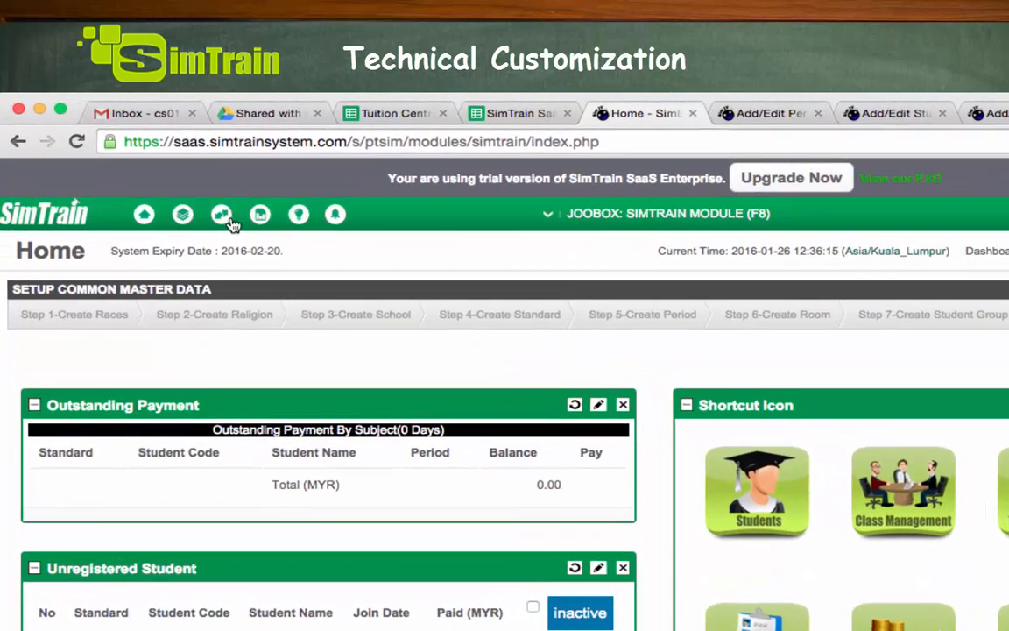
Step: Search the Payment History without any criteria and open the completed payment record for viewing
{"action": "left_click", "coordinate": [171, 190]}
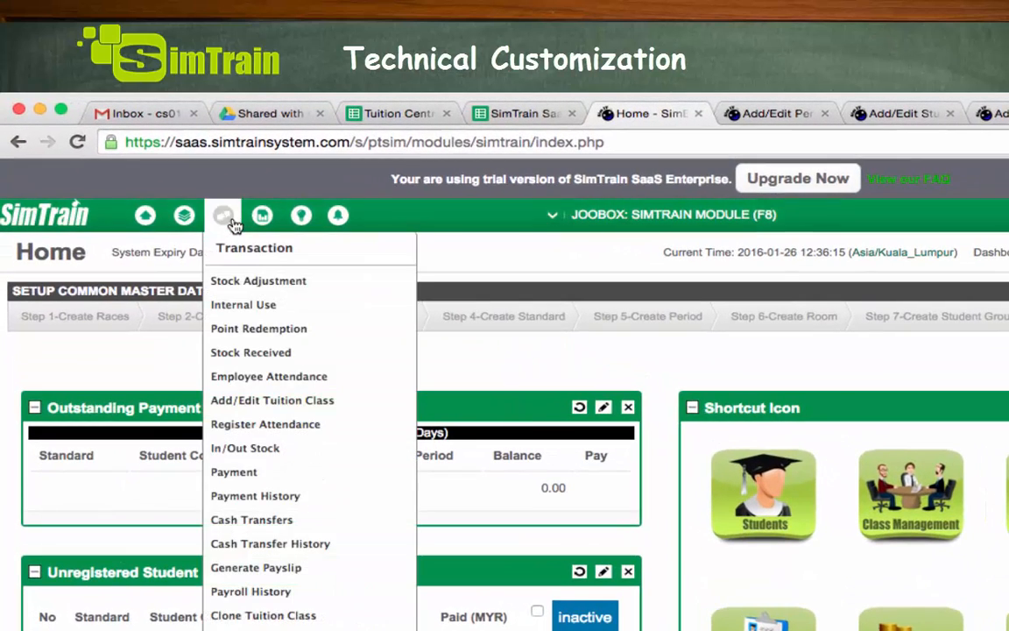
{"action": "left_click", "coordinate": [292, 497]}
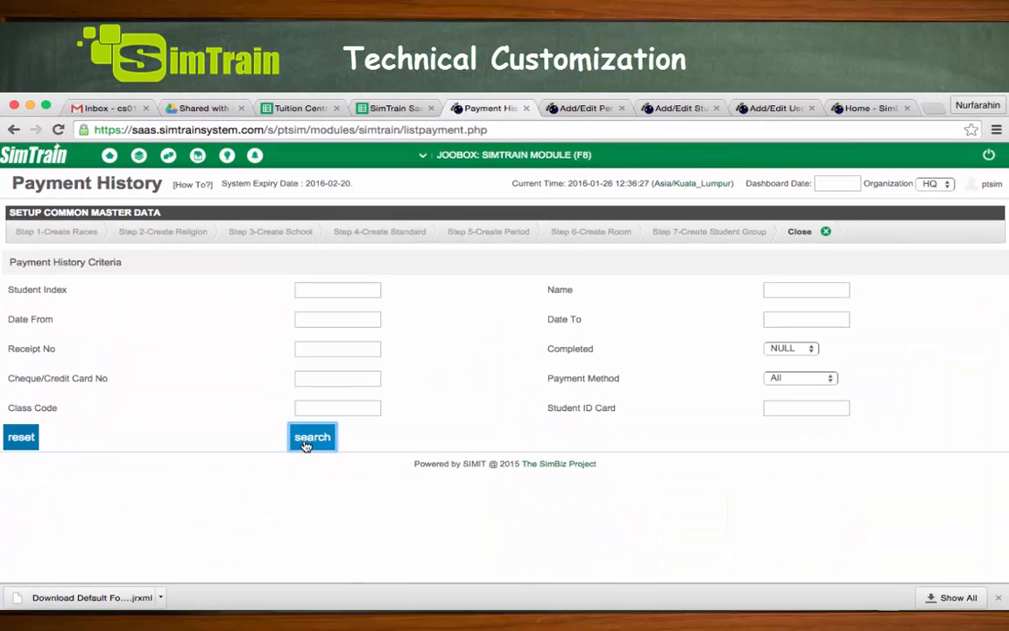
{"action": "left_click", "coordinate": [307, 442]}
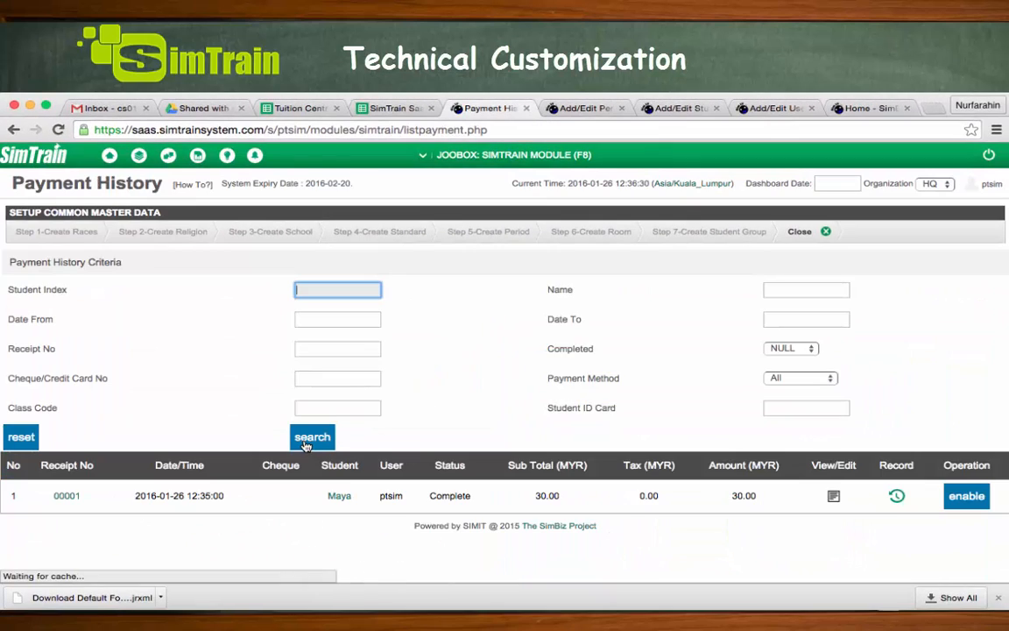
{"action": "left_click", "coordinate": [834, 497]}
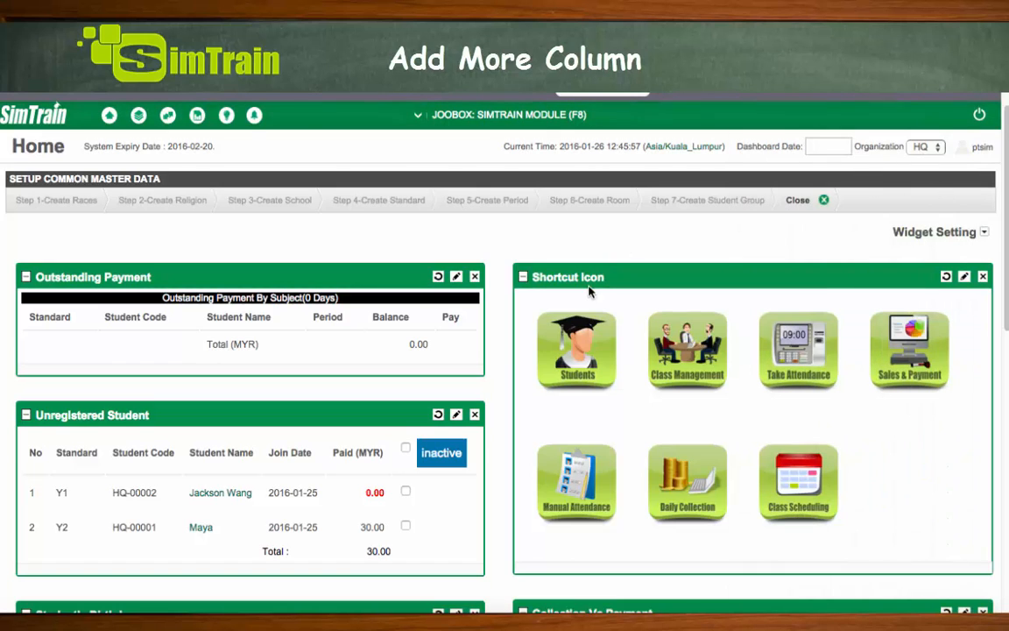
Step: Open the Add/Edit Student page and examine the fields of the new student form, including the address section
{"action": "left_click", "coordinate": [578, 347]}
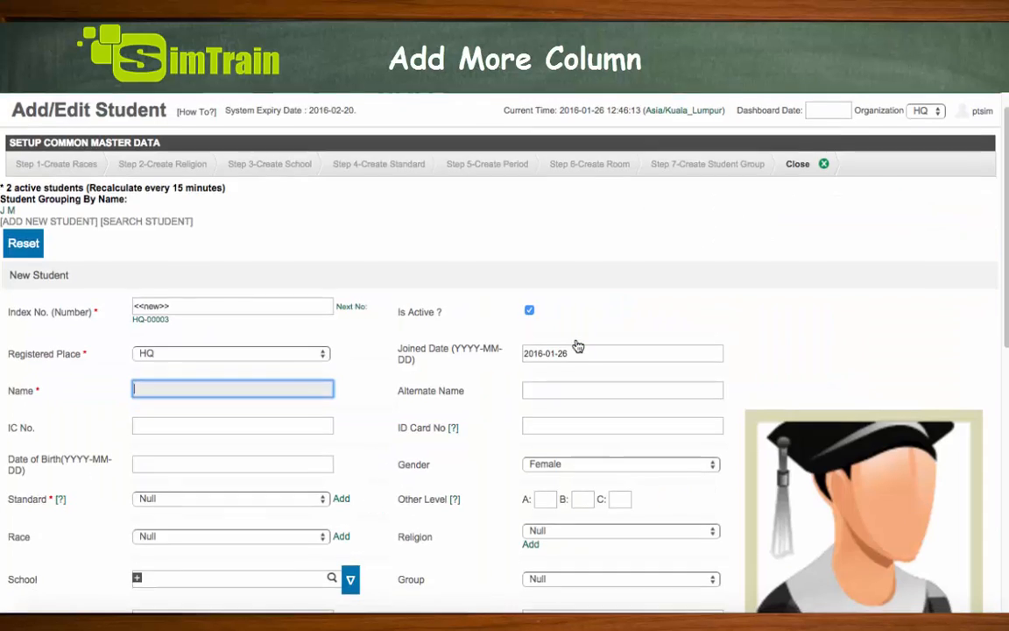
{"action": "scroll", "coordinate": [578, 346], "scroll_direction": "down", "scroll_amount": 4}
{"action": "scroll", "coordinate": [578, 347], "scroll_direction": "down", "scroll_amount": 1}
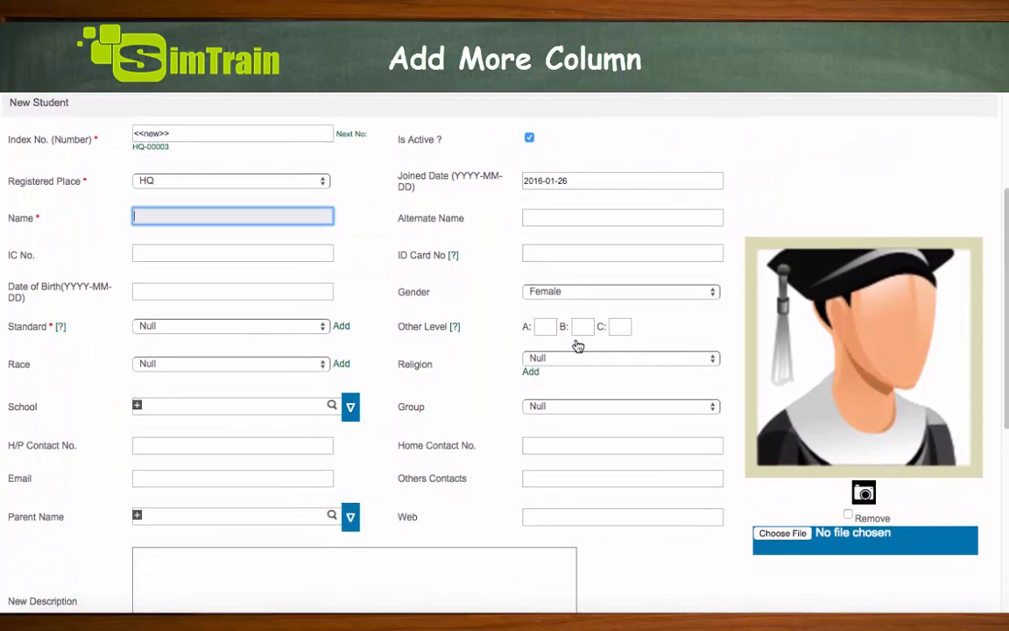
{"action": "scroll", "coordinate": [578, 347], "scroll_direction": "down", "scroll_amount": 5}
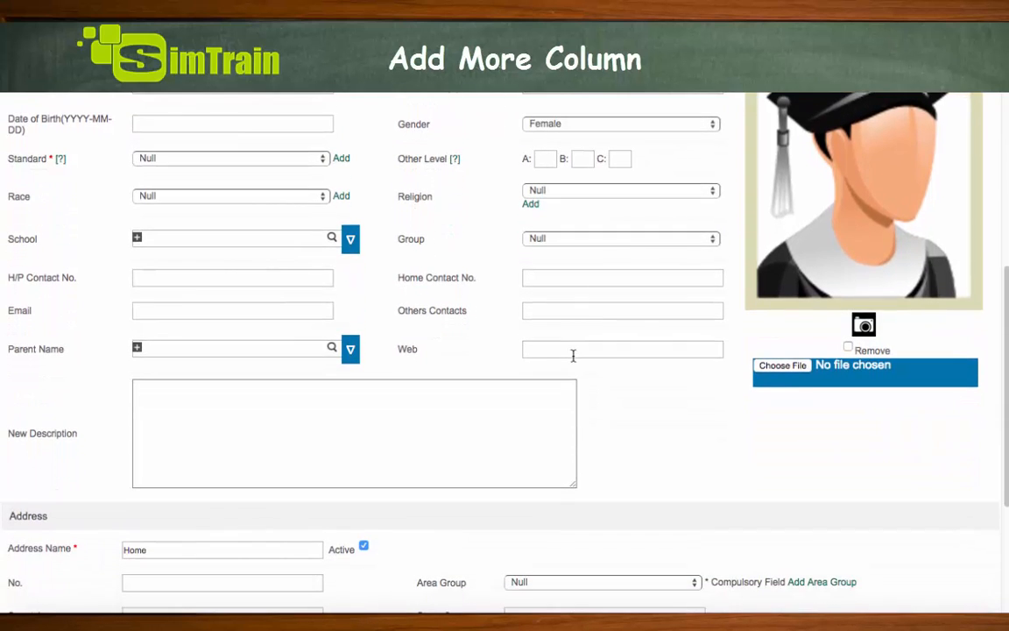
{"action": "scroll", "coordinate": [573, 355], "scroll_direction": "down", "scroll_amount": 3}
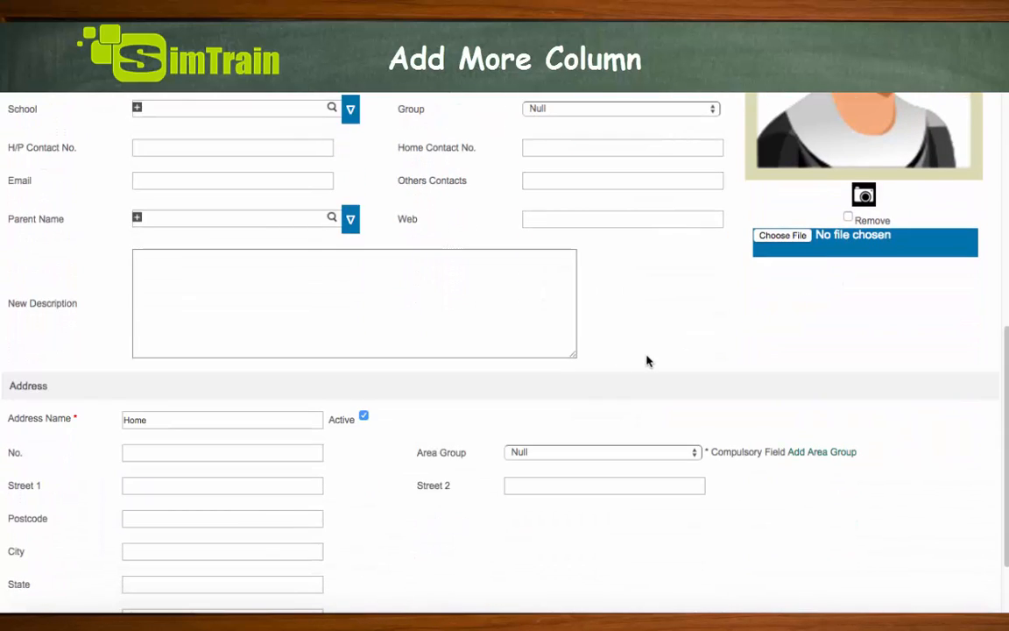
{"action": "scroll", "coordinate": [647, 361], "scroll_direction": "down", "scroll_amount": 1}
{"action": "scroll", "coordinate": [648, 361], "scroll_direction": "up", "scroll_amount": 1}
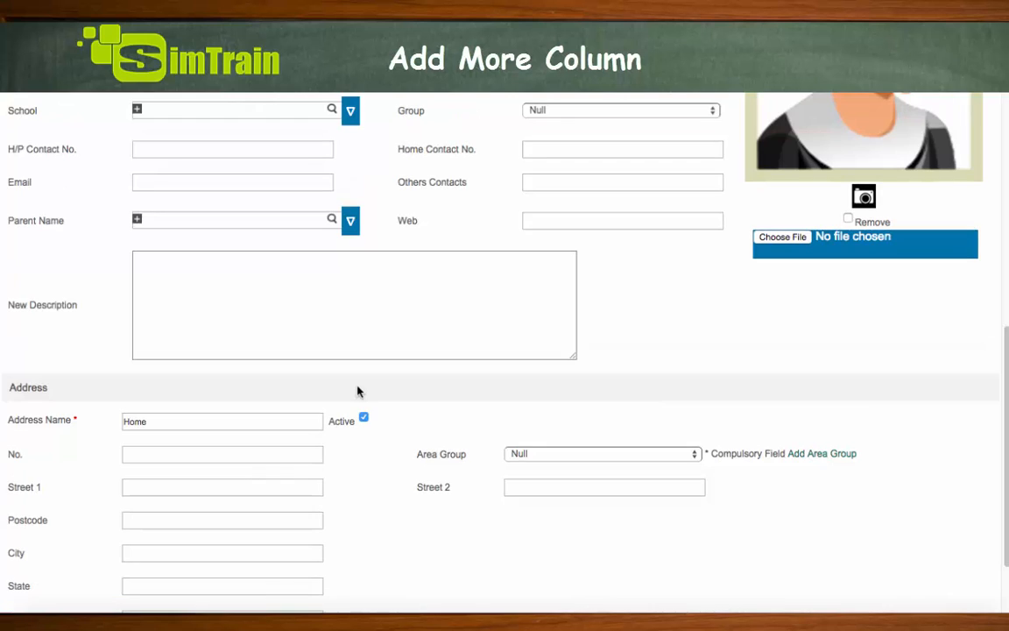
{"action": "scroll", "coordinate": [358, 391], "scroll_direction": "down", "scroll_amount": 2}
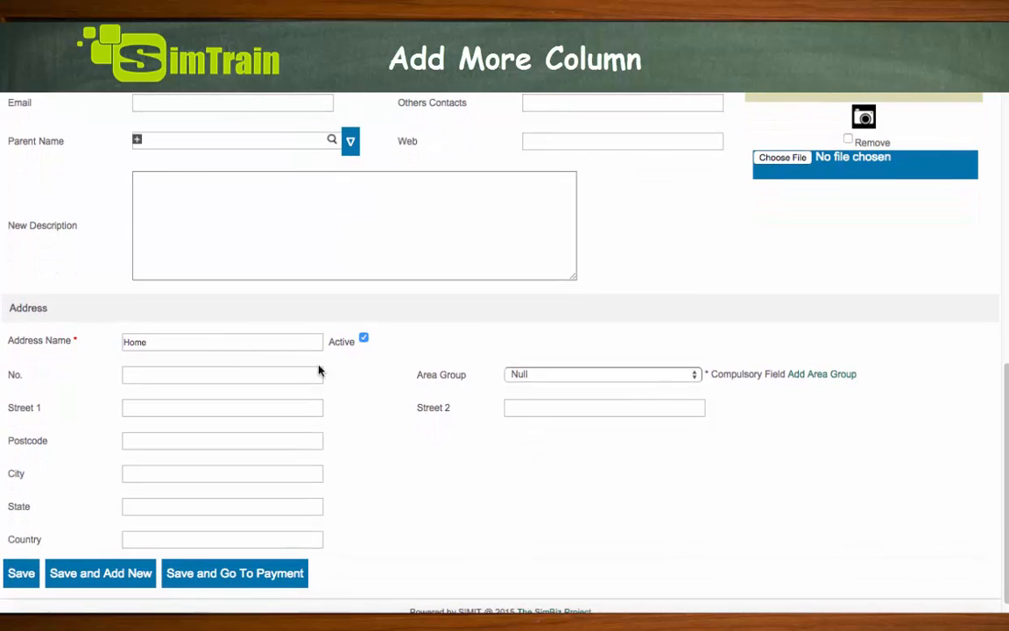
{"action": "scroll", "coordinate": [272, 419], "scroll_direction": "up", "scroll_amount": 2}
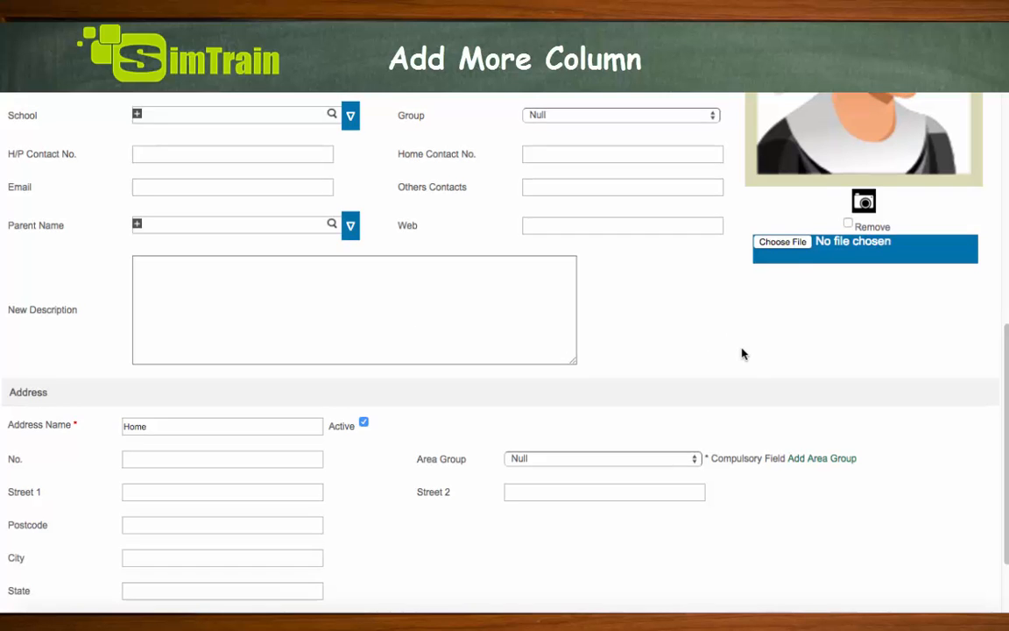
{"action": "scroll", "coordinate": [739, 340], "scroll_direction": "up", "scroll_amount": 2}
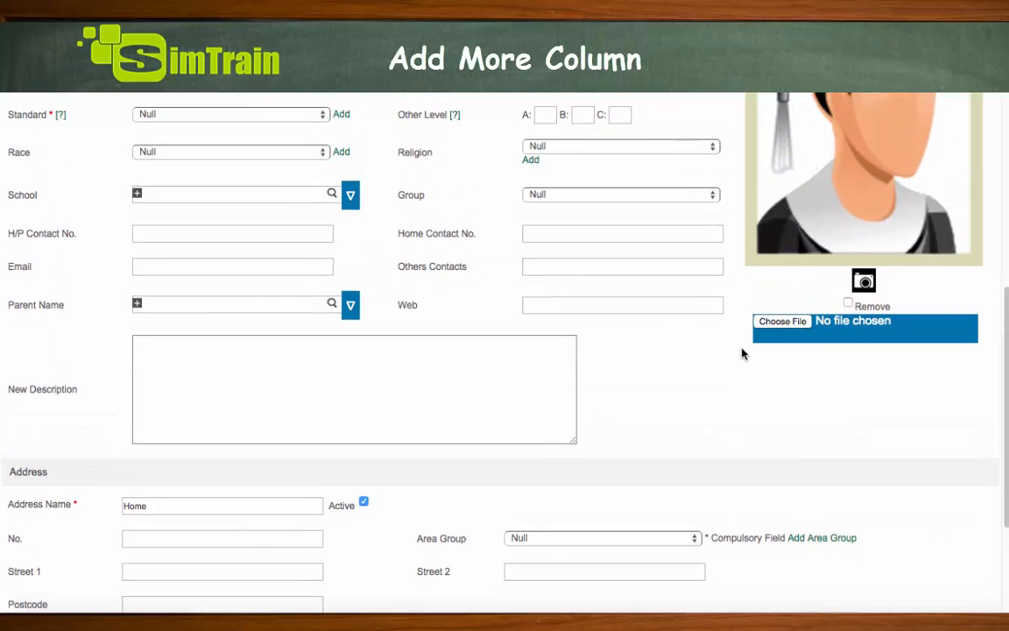
{"action": "scroll", "coordinate": [741, 353], "scroll_direction": "up", "scroll_amount": 7}
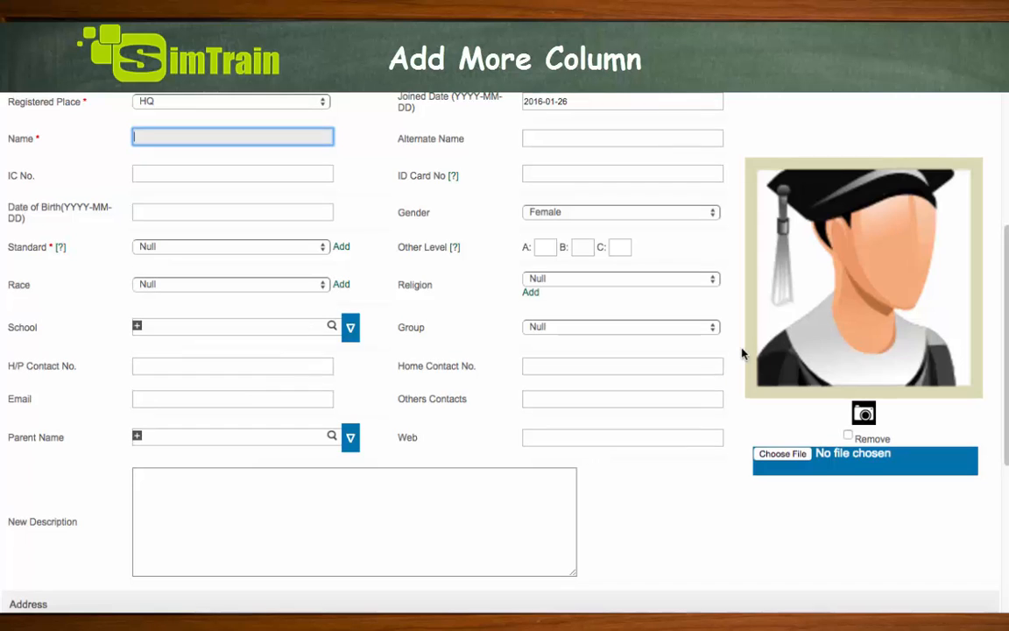
{"action": "scroll", "coordinate": [741, 355], "scroll_direction": "up", "scroll_amount": 3}
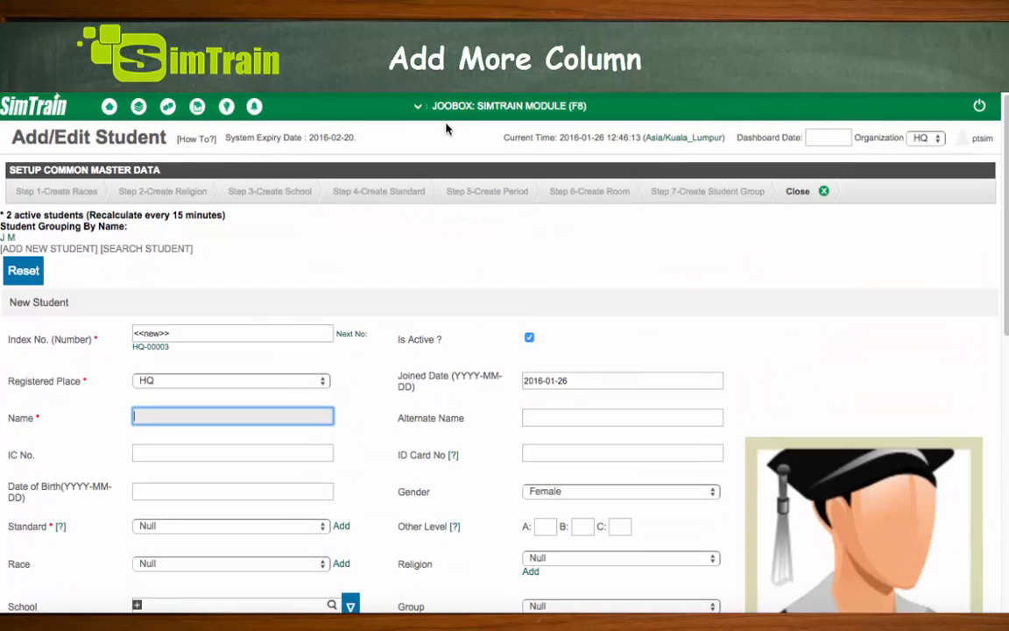
Step: Switch to the Setup module, open Add Customize Field, and search the custom field blocks of the SimTrain module
{"action": "left_click", "coordinate": [490, 106]}
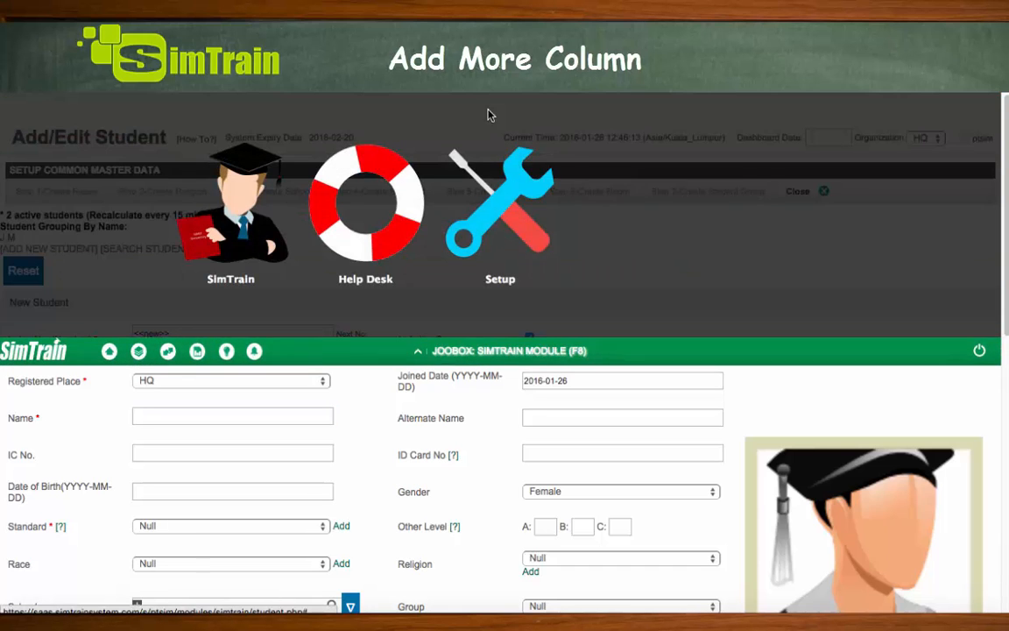
{"action": "left_click", "coordinate": [505, 225]}
{"action": "scroll", "coordinate": [507, 225], "scroll_direction": "down", "scroll_amount": 3}
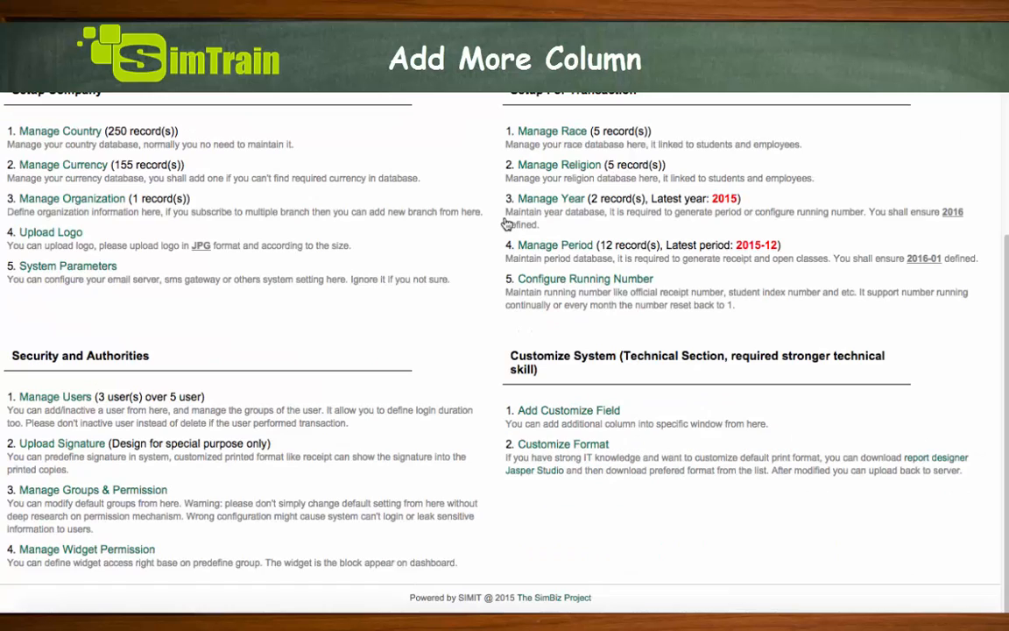
{"action": "left_click", "coordinate": [572, 413]}
{"action": "left_click", "coordinate": [341, 273]}
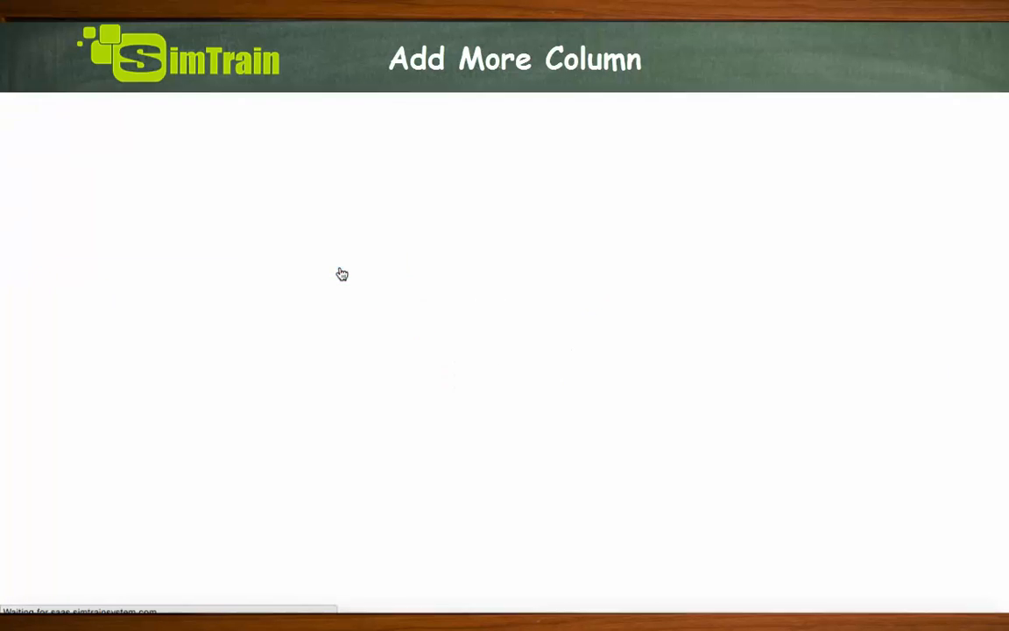
Step: Start a new block and set its Window Name to Add/Edit Student
{"action": "left_click", "coordinate": [61, 308]}
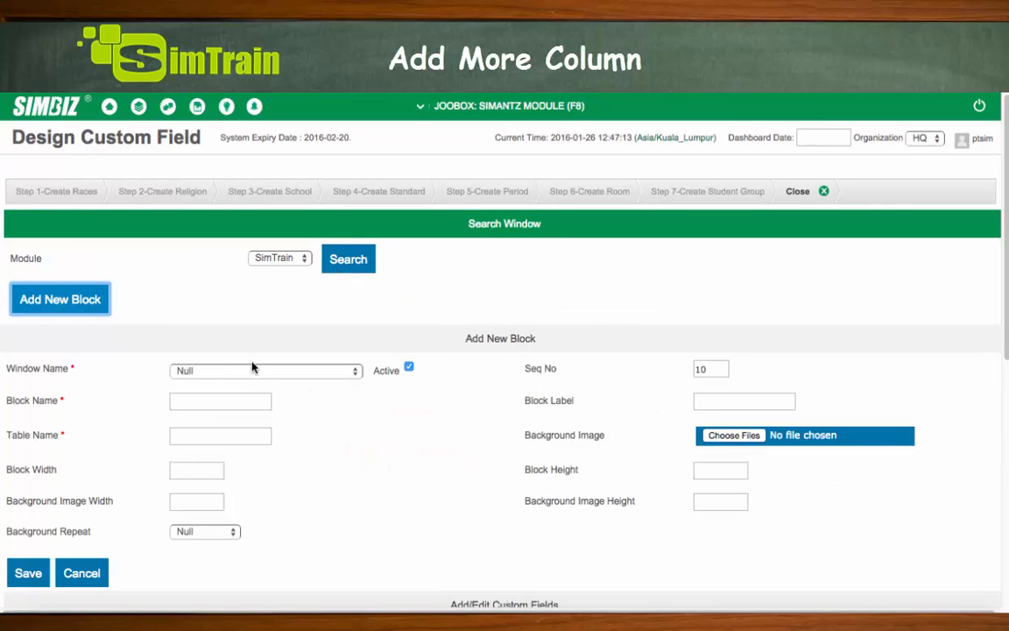
{"action": "left_click", "coordinate": [258, 372]}
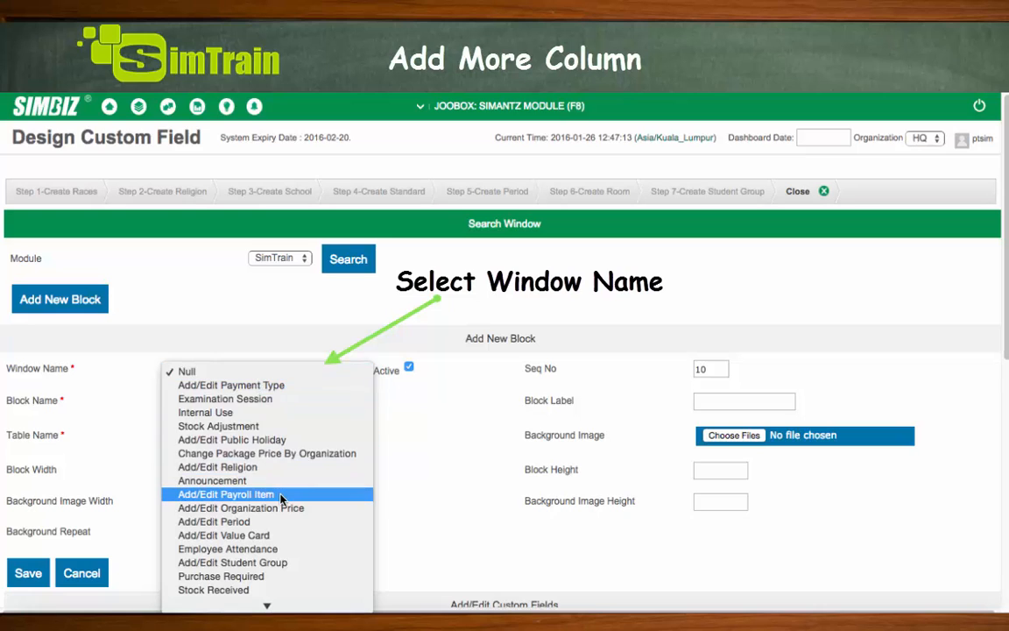
{"action": "scroll", "coordinate": [283, 498], "scroll_direction": "down", "scroll_amount": 3}
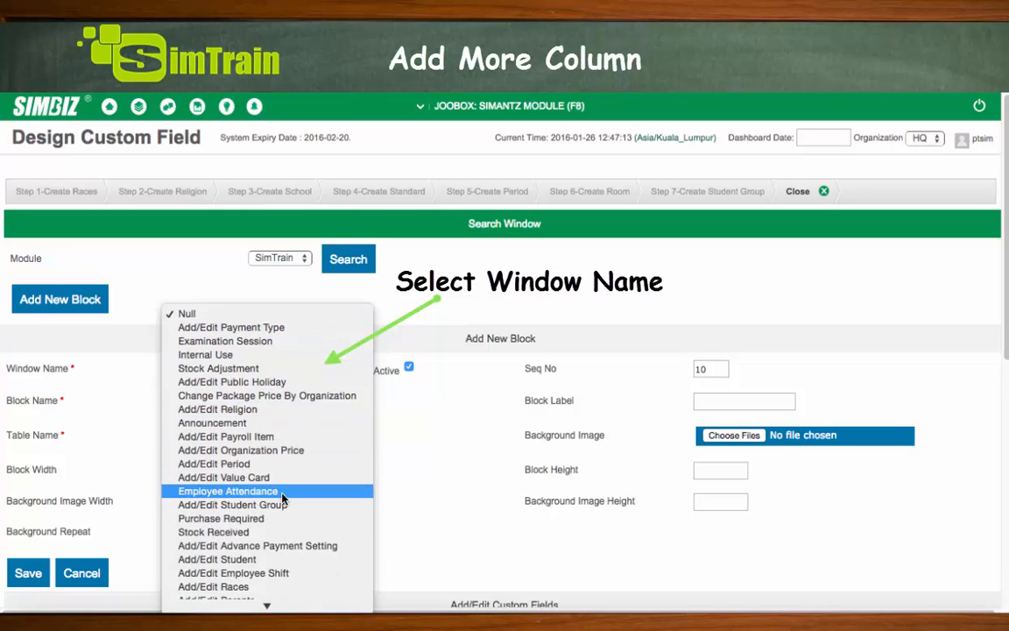
{"action": "scroll", "coordinate": [283, 497], "scroll_direction": "down", "scroll_amount": 2}
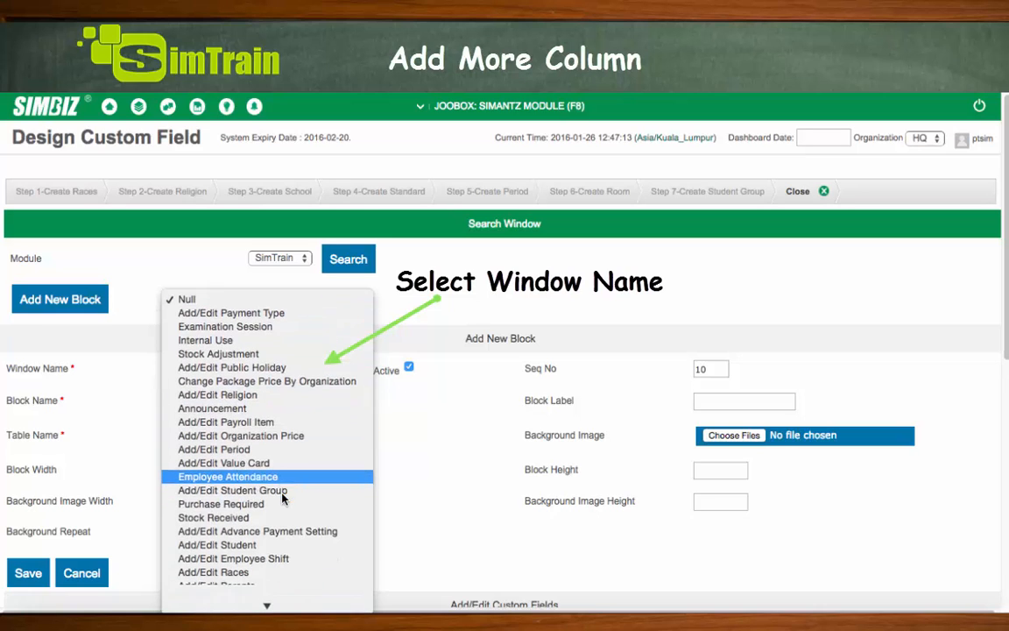
{"action": "scroll", "coordinate": [283, 497], "scroll_direction": "down", "scroll_amount": 2}
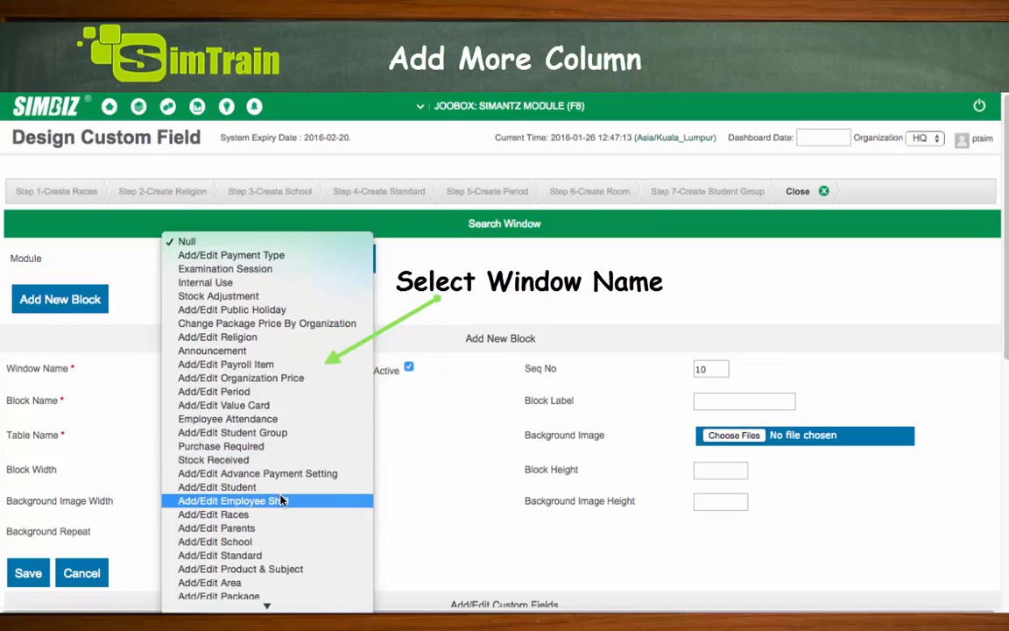
{"action": "key", "text": "Escape"}
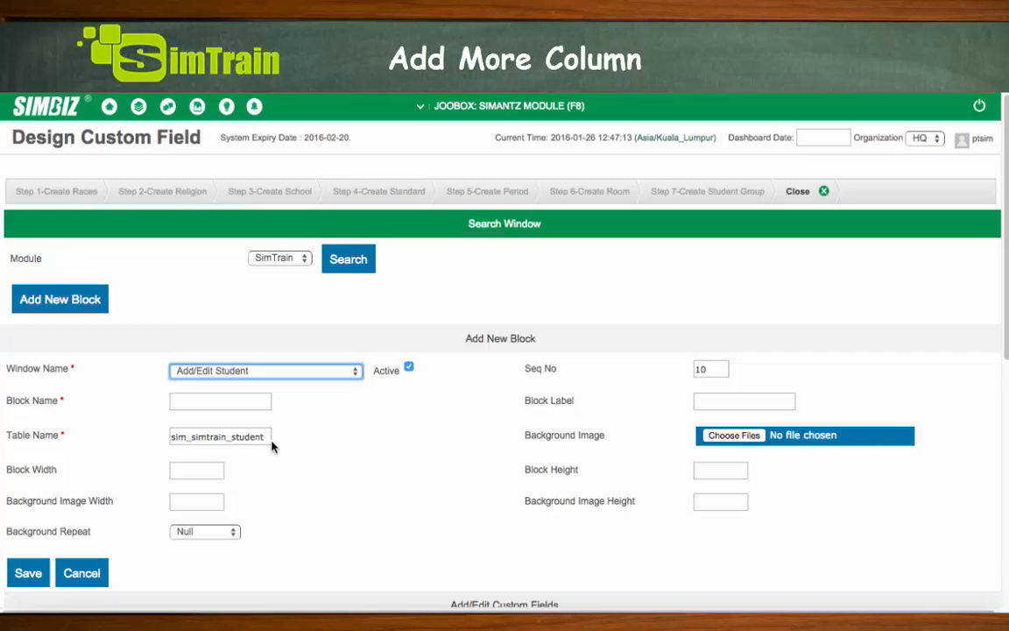
Step: Name the new block "Student extra info" and set its Block Label to "Student info"
{"action": "left_click", "coordinate": [202, 399]}
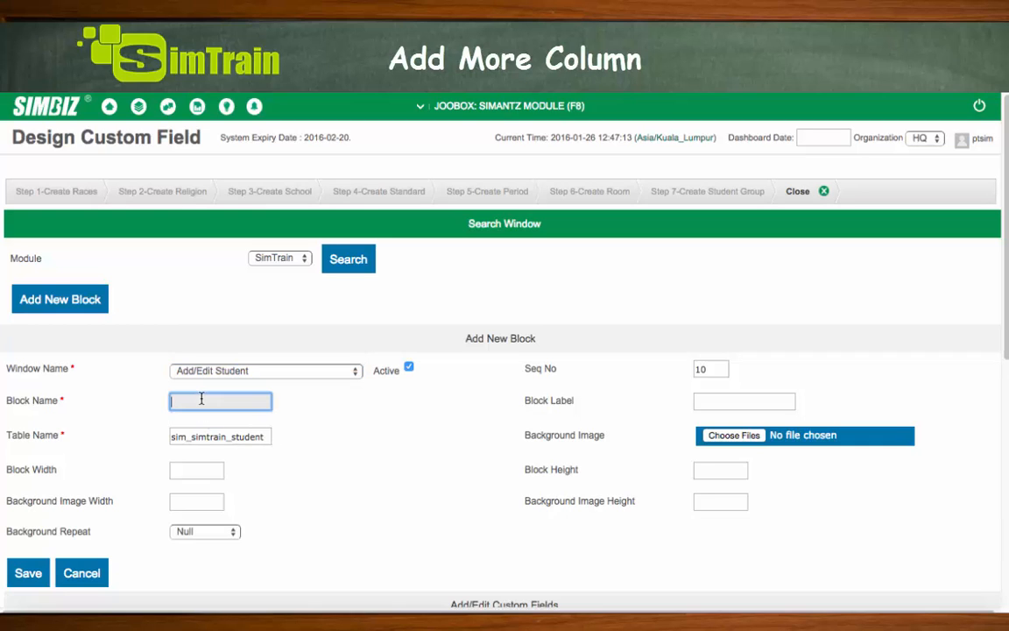
{"action": "type", "text": "S"}
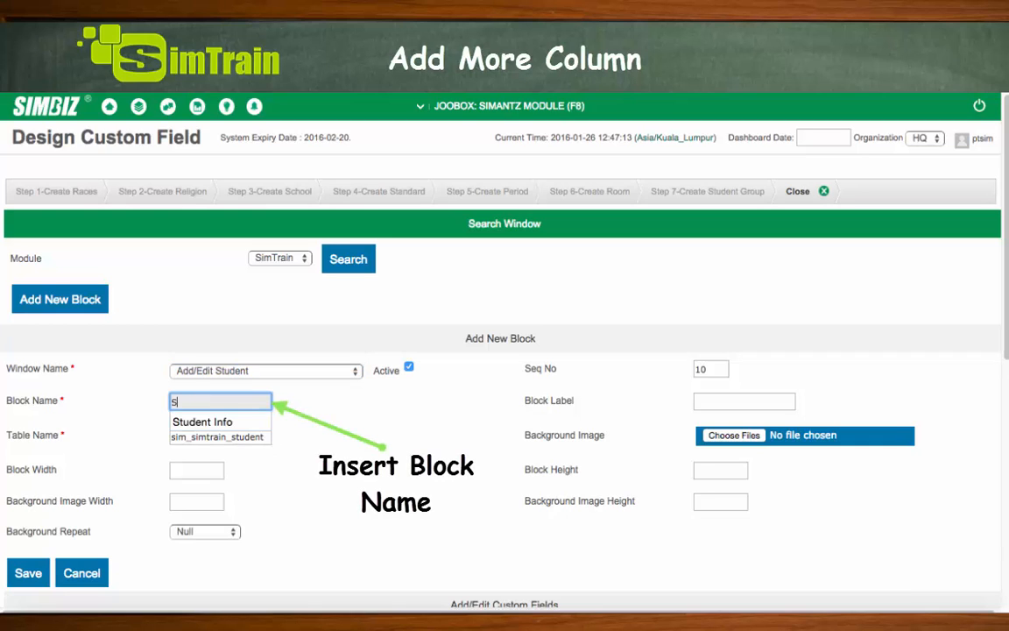
{"action": "type", "text": "tudent ex"}
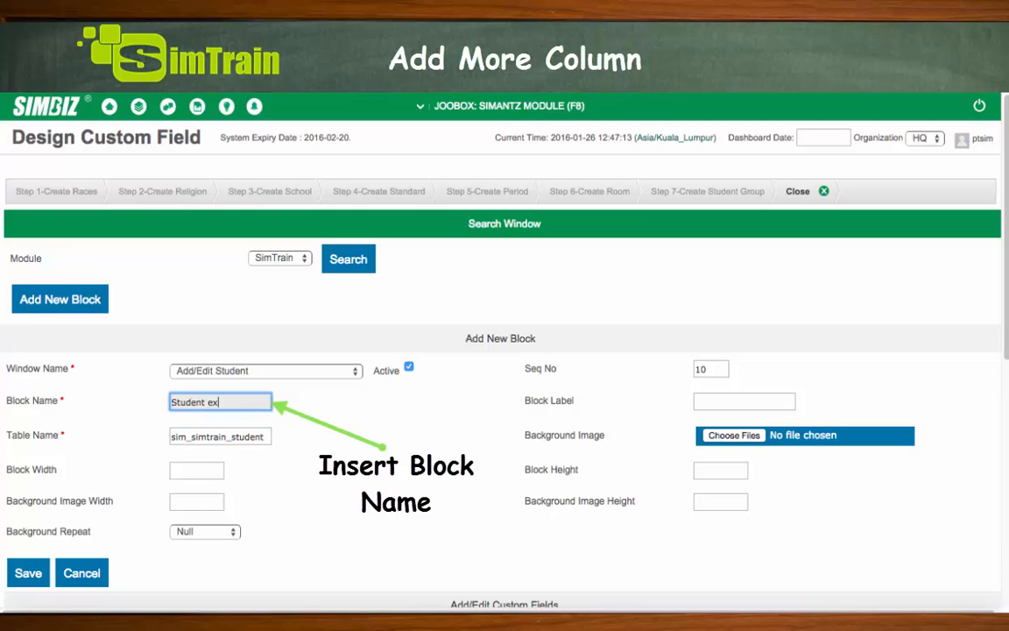
{"action": "type", "text": "tra info"}
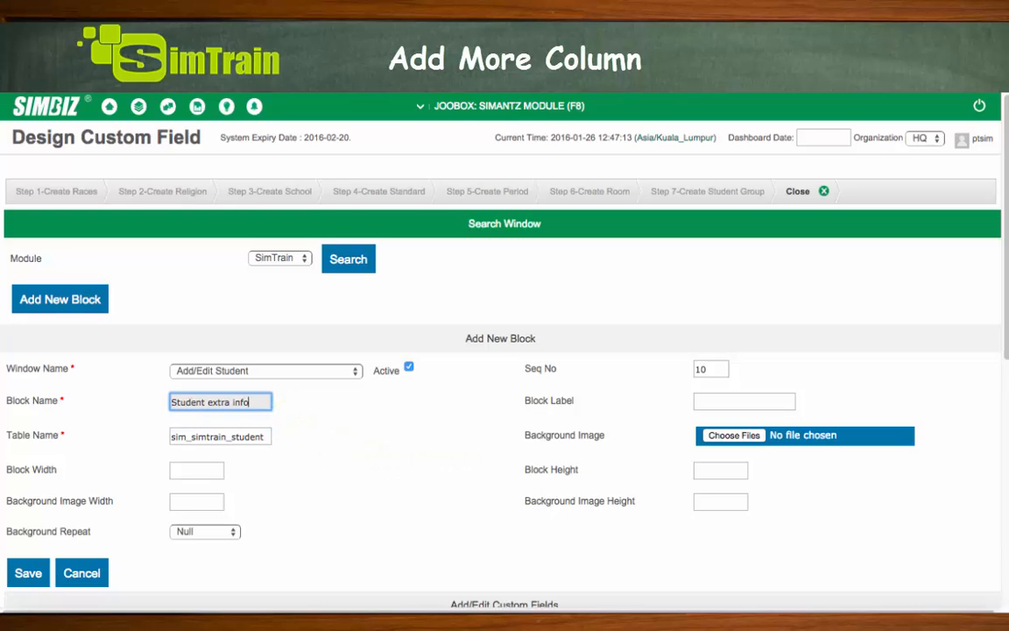
{"action": "left_click", "coordinate": [307, 415]}
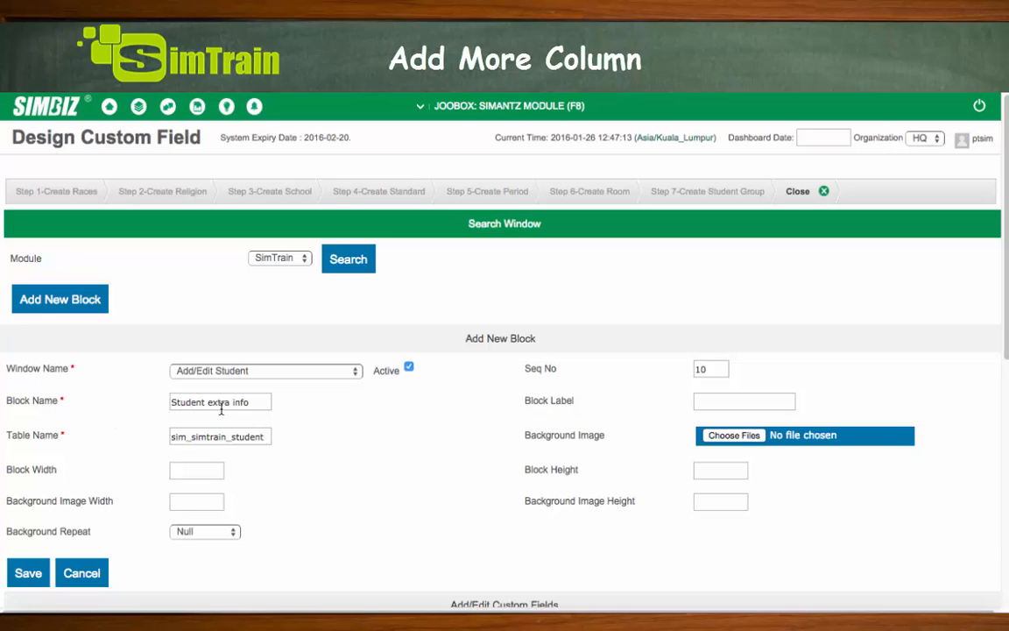
{"action": "left_click", "coordinate": [763, 404]}
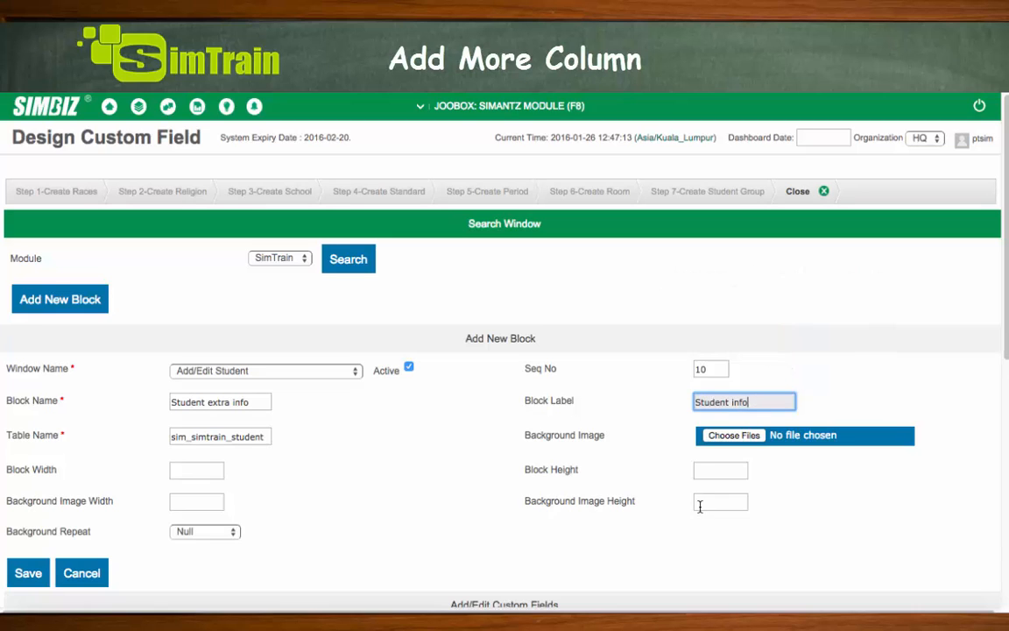
Step: Save the new block record and accept the save confirmation
{"action": "scroll", "coordinate": [703, 504], "scroll_direction": "down", "scroll_amount": 1}
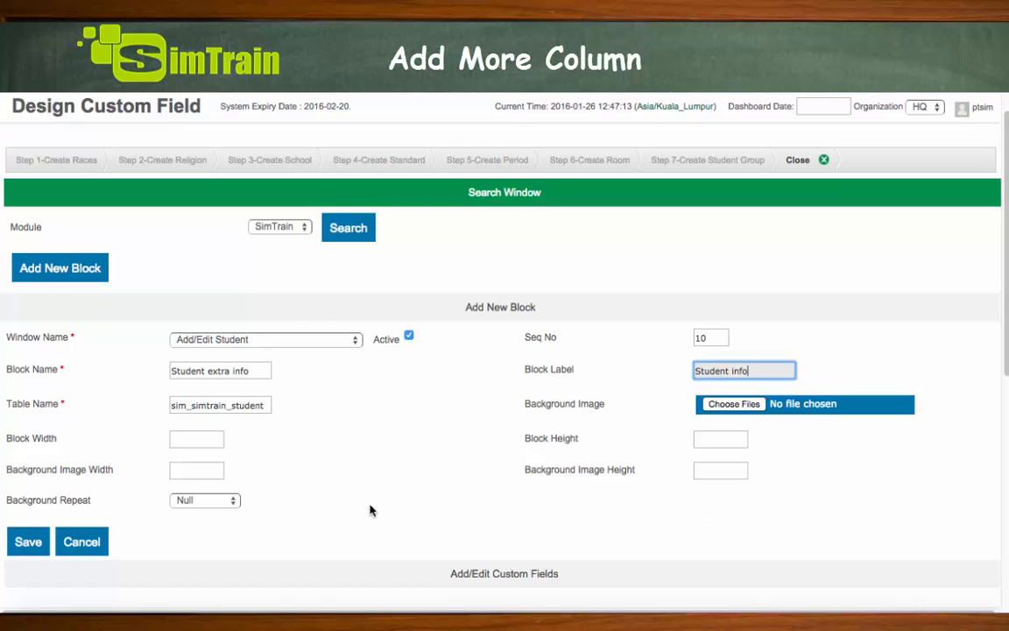
{"action": "scroll", "coordinate": [370, 510], "scroll_direction": "down", "scroll_amount": 5}
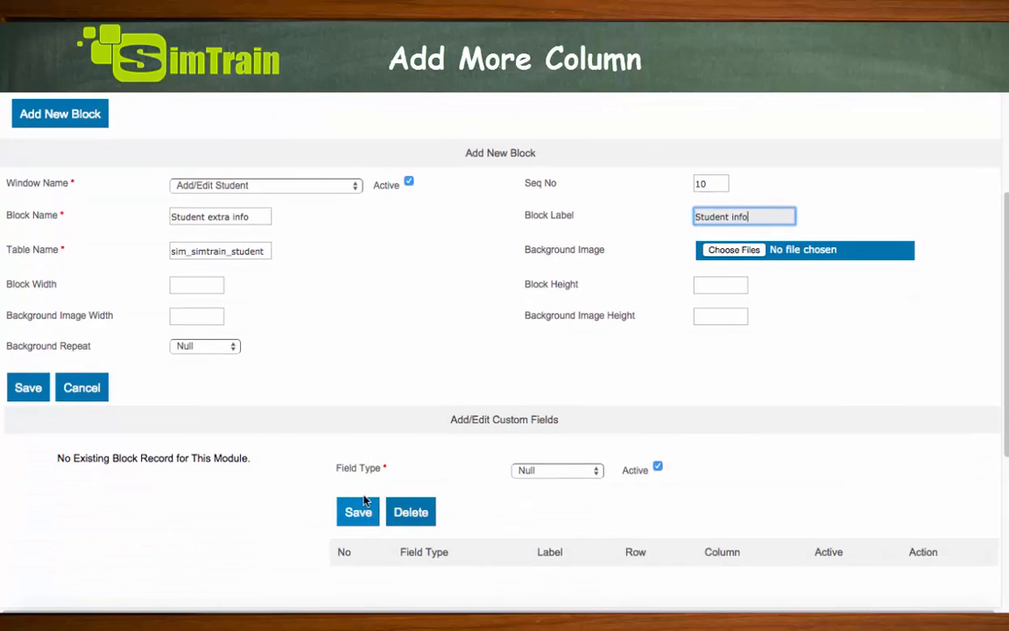
{"action": "left_click", "coordinate": [29, 387]}
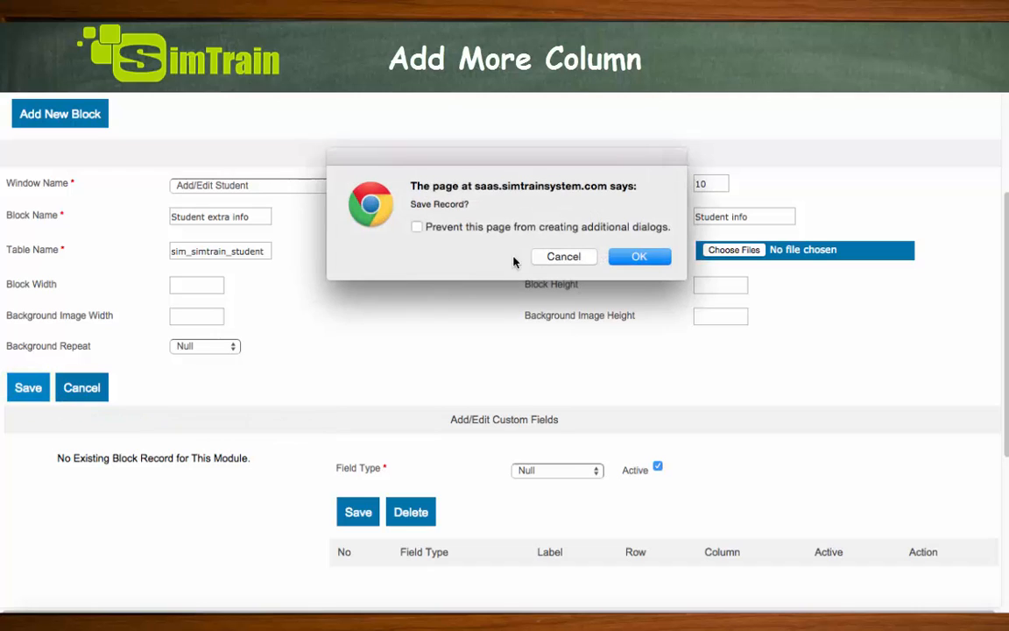
{"action": "left_click", "coordinate": [638, 256]}
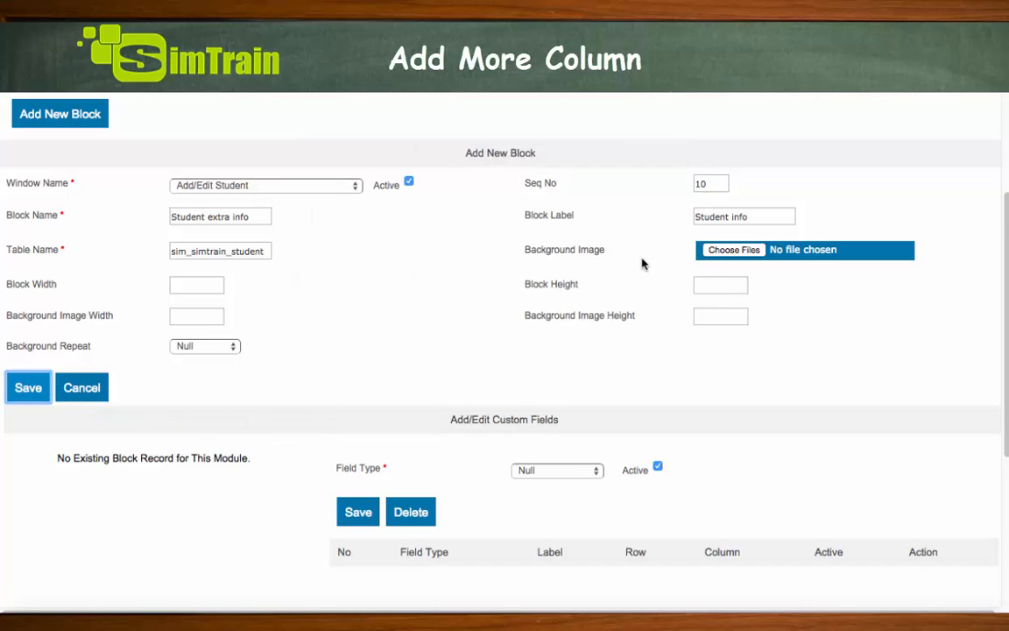
Step: Select the "Student extra info" block and set the Field Type of its new custom field to Text Area
{"action": "scroll", "coordinate": [360, 169], "scroll_direction": "up", "scroll_amount": 2}
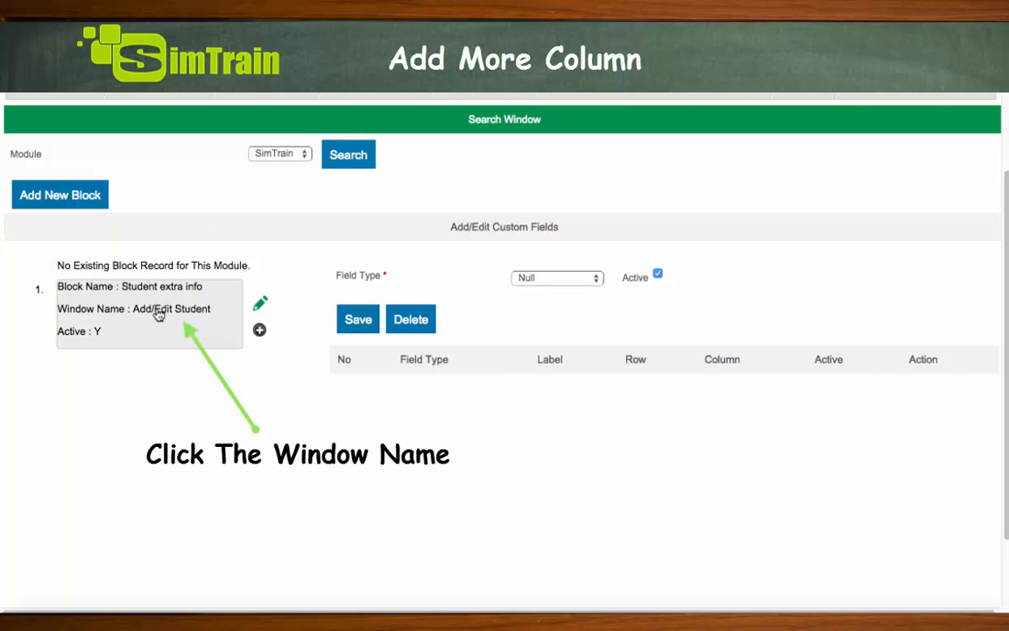
{"action": "left_click", "coordinate": [158, 314]}
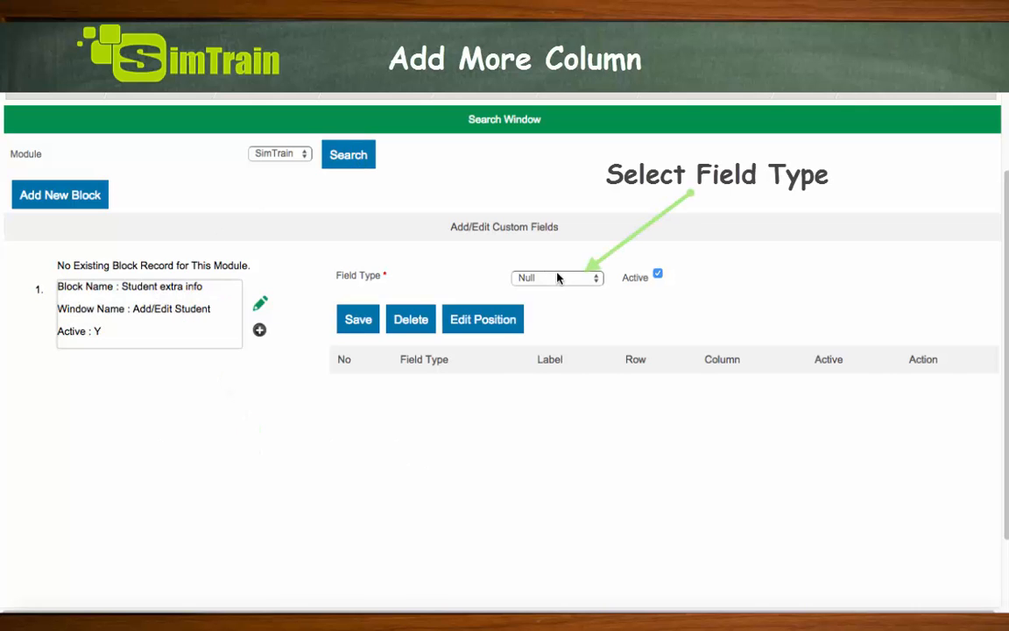
{"action": "left_click", "coordinate": [558, 278]}
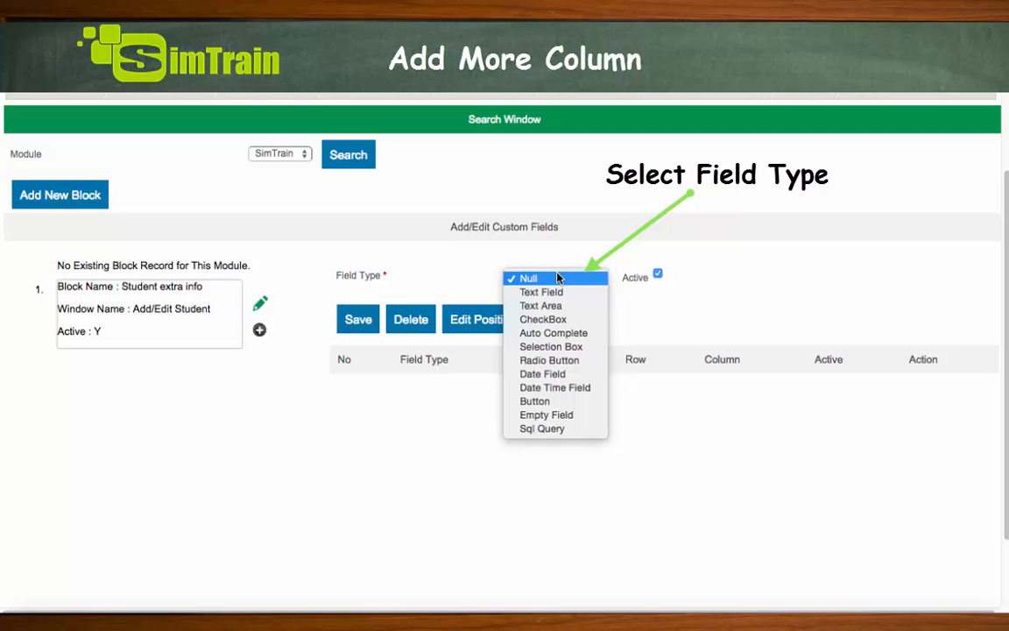
{"action": "left_click", "coordinate": [589, 310]}
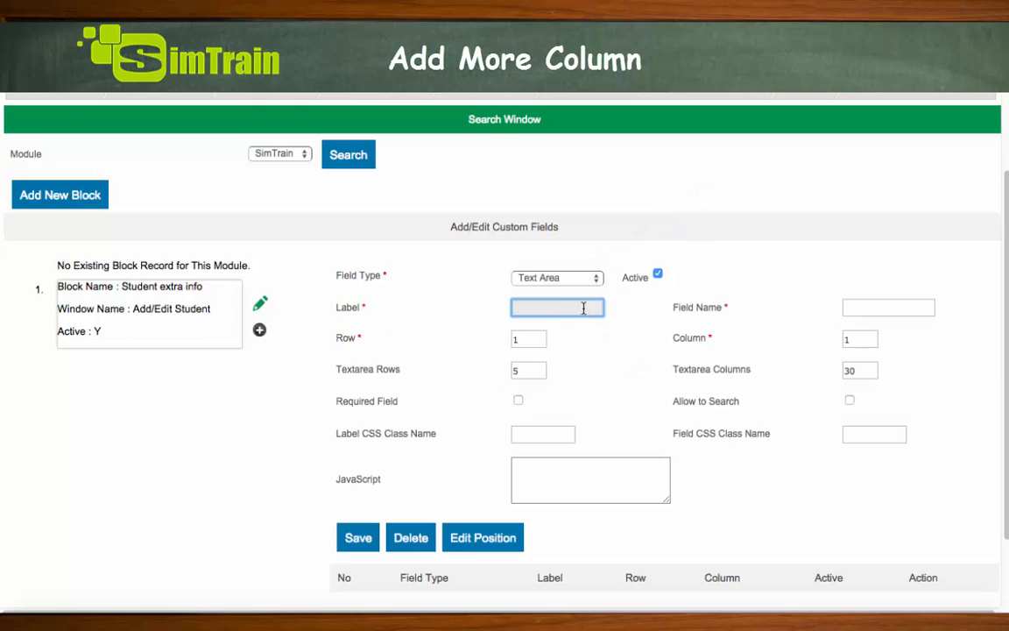
Step: Label the text area field "Hobbies" and set its Field Name to "hobbies1"
{"action": "left_click", "coordinate": [562, 307]}
{"action": "type", "text": "Ho"}
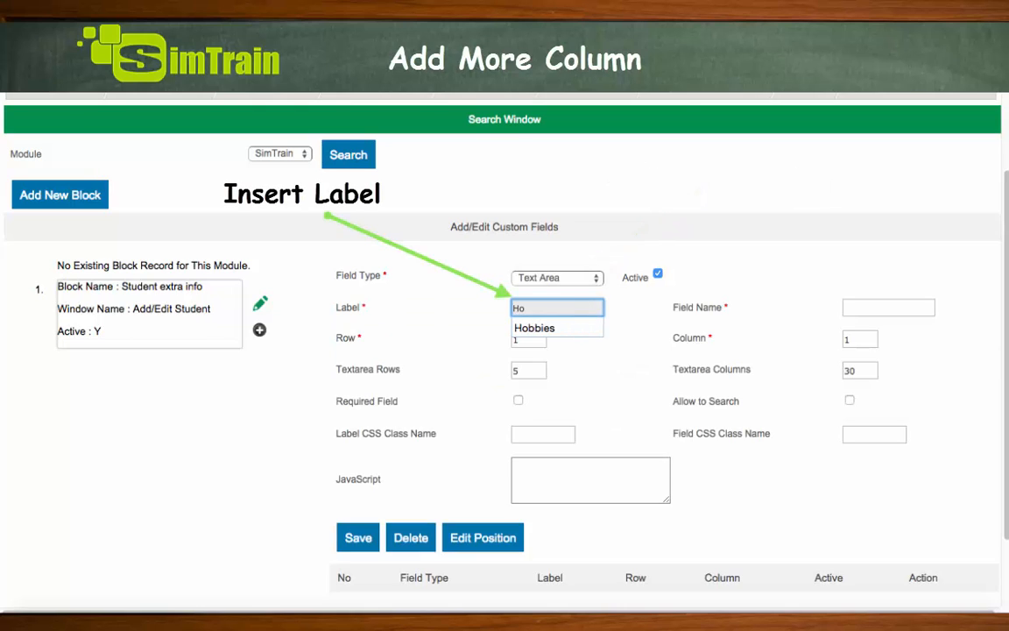
{"action": "type", "text": "bbies"}
{"action": "left_click", "coordinate": [738, 318]}
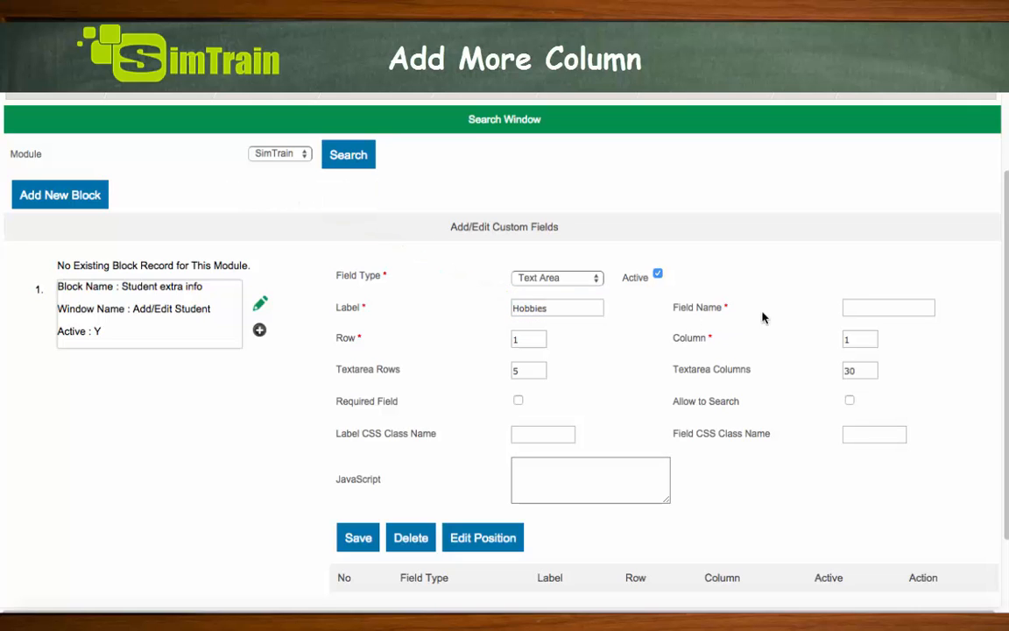
{"action": "left_click", "coordinate": [850, 306]}
{"action": "type", "text": "hobbies"}
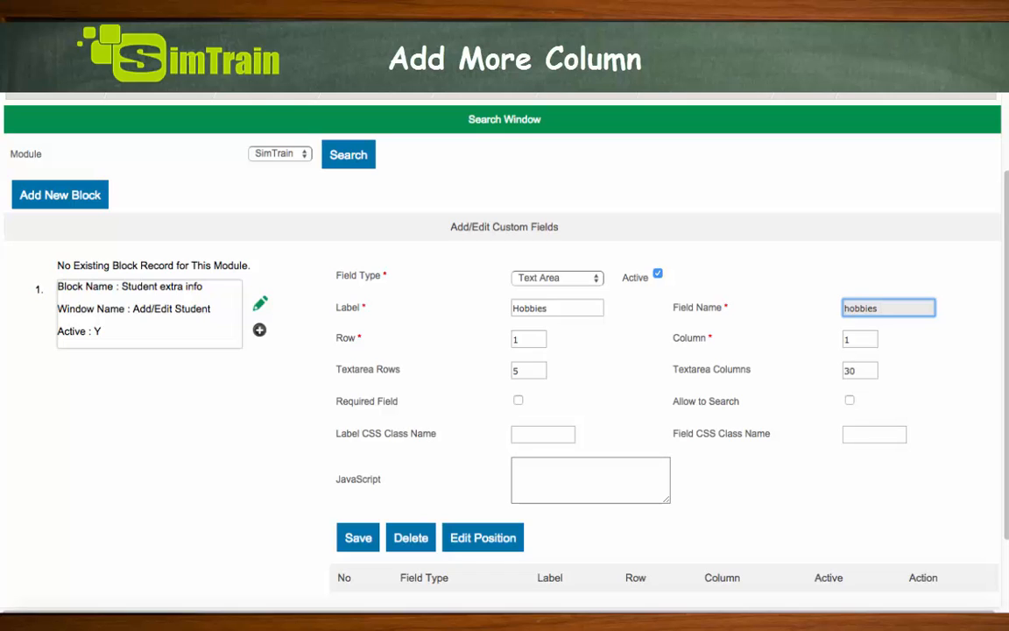
{"action": "key", "text": "BackSpace"}
{"action": "key", "text": "BackSpace"}
{"action": "left_click", "coordinate": [894, 312]}
{"action": "left_click", "coordinate": [592, 420]}
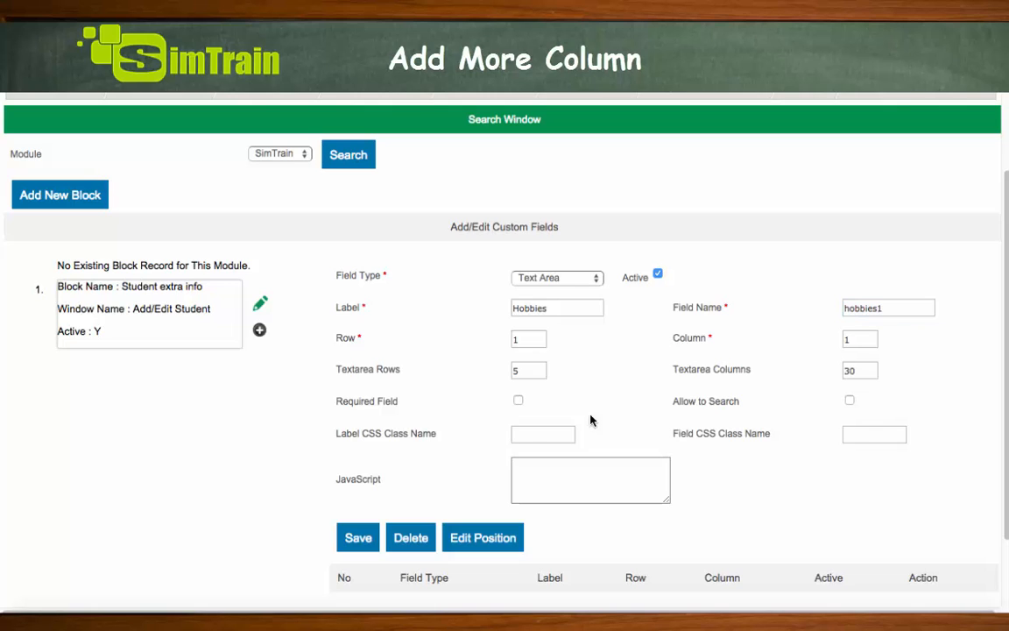
Step: Enable Allow to Search for the Hobbies field and save the record, accepting the confirmation
{"action": "left_click", "coordinate": [849, 401]}
{"action": "scroll", "coordinate": [366, 492], "scroll_direction": "down", "scroll_amount": 1}
{"action": "left_click", "coordinate": [363, 485]}
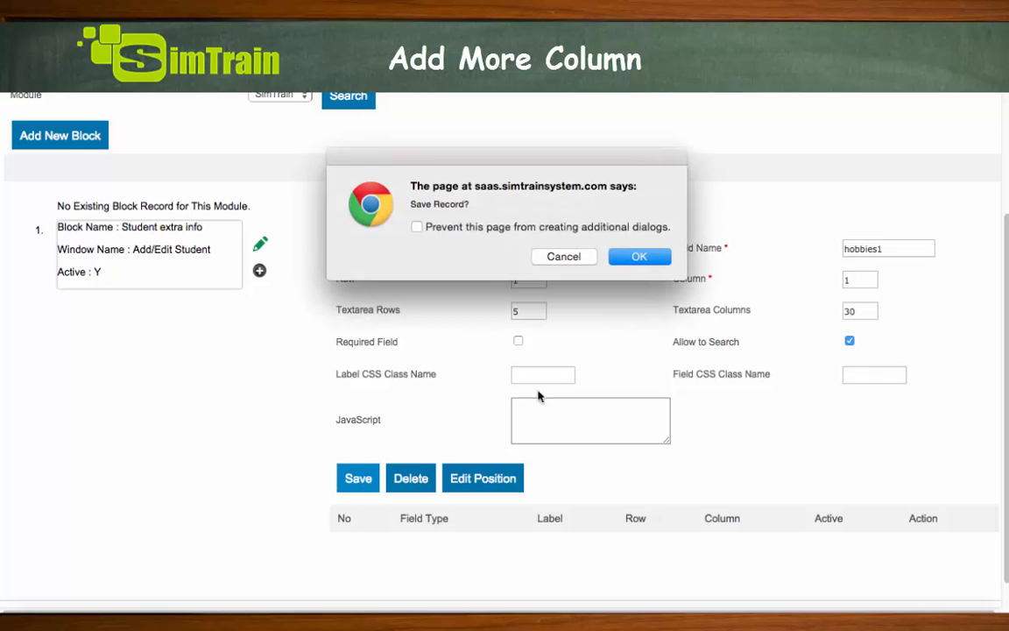
{"action": "left_click", "coordinate": [655, 267]}
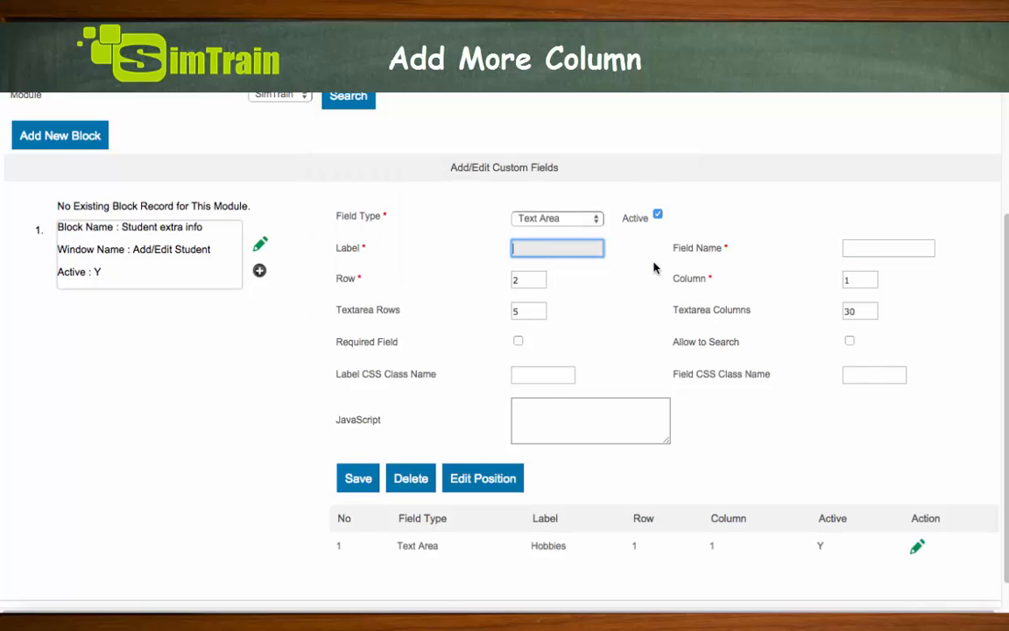
Step: Return to the Add/Edit Student page and examine the Student info block and its Hobbies field
{"action": "scroll", "coordinate": [548, 170], "scroll_direction": "up", "scroll_amount": 1}
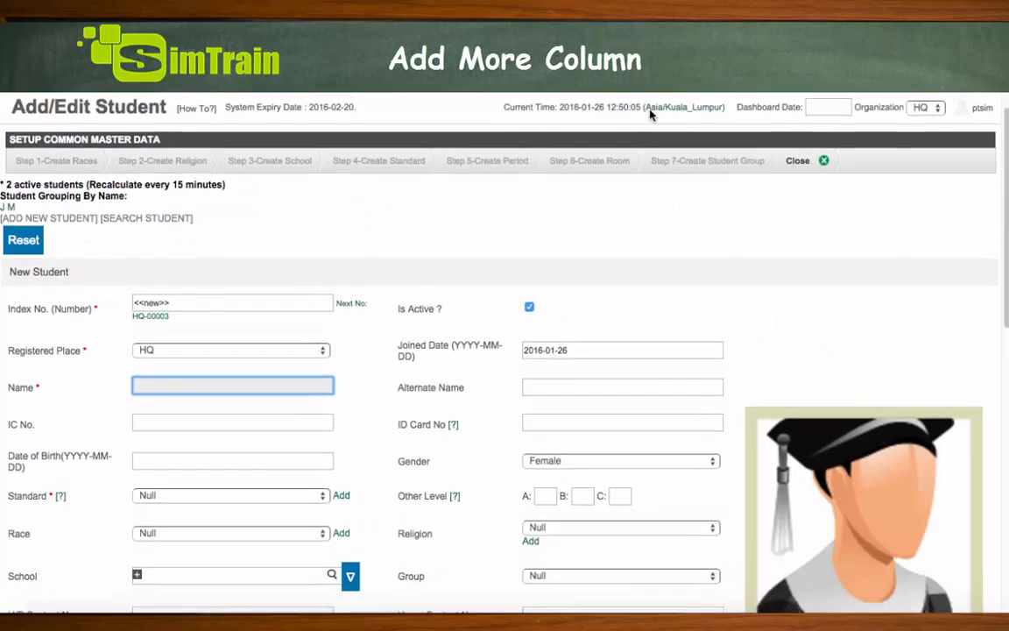
{"action": "scroll", "coordinate": [654, 113], "scroll_direction": "down", "scroll_amount": 5}
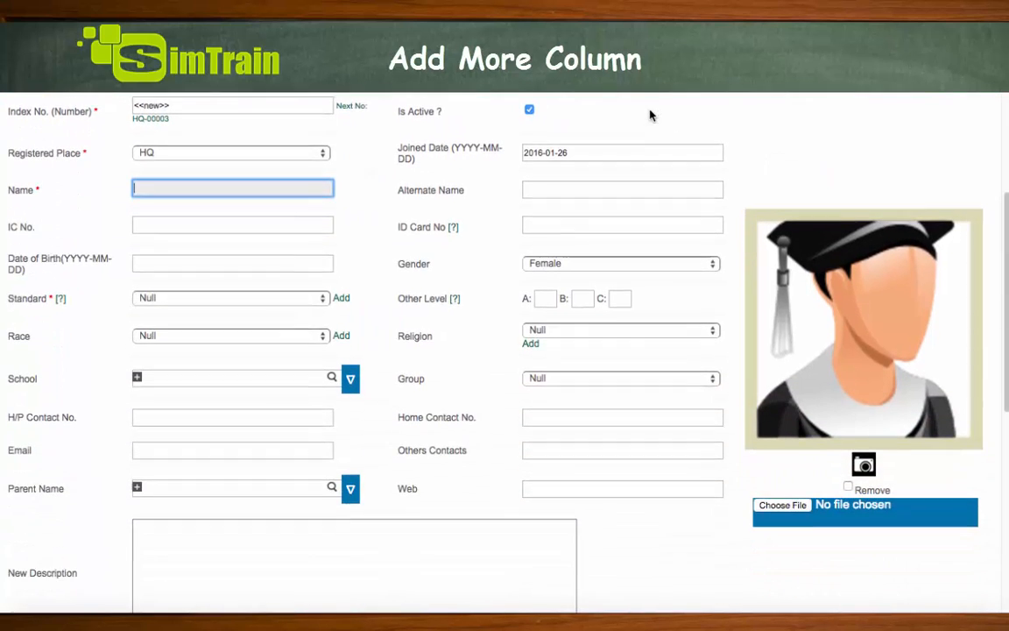
{"action": "scroll", "coordinate": [639, 151], "scroll_direction": "down", "scroll_amount": 1}
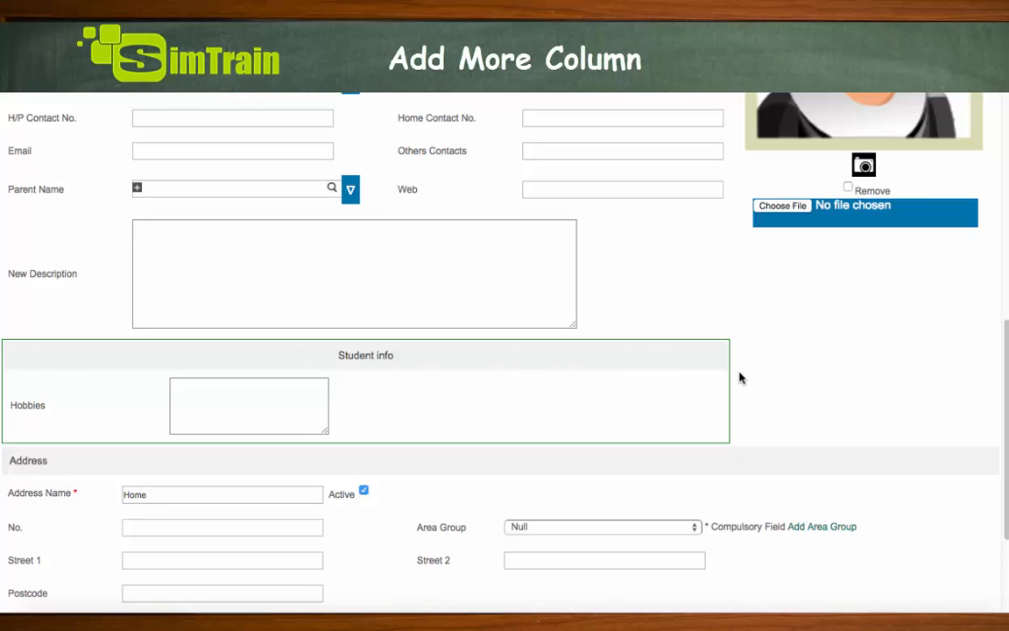
{"action": "scroll", "coordinate": [579, 401], "scroll_direction": "down", "scroll_amount": 1}
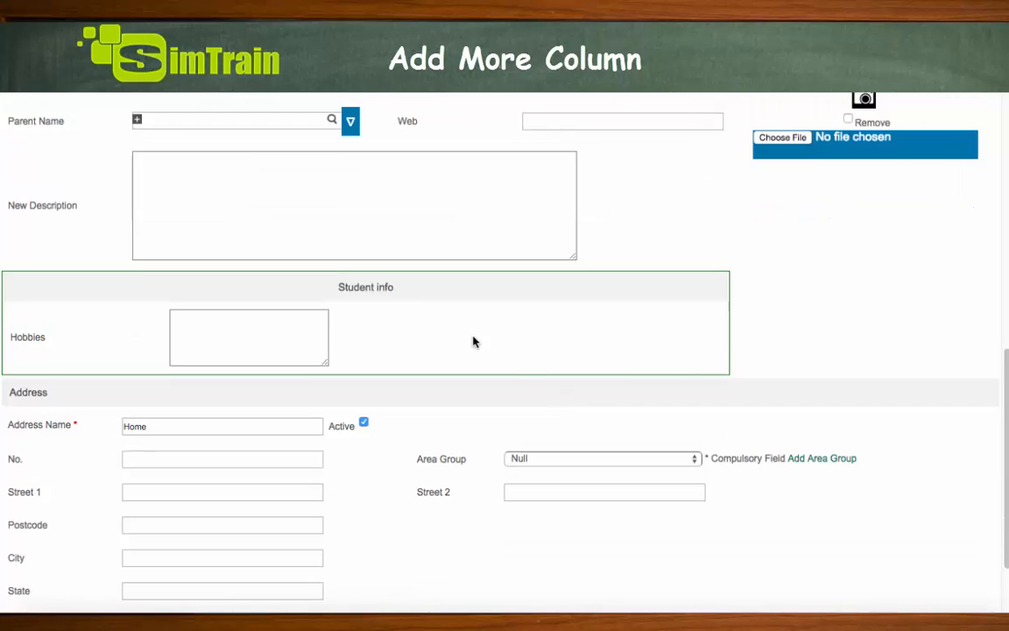
{"action": "left_click_drag", "start_coordinate": [401, 290], "coordinate": [329, 293]}
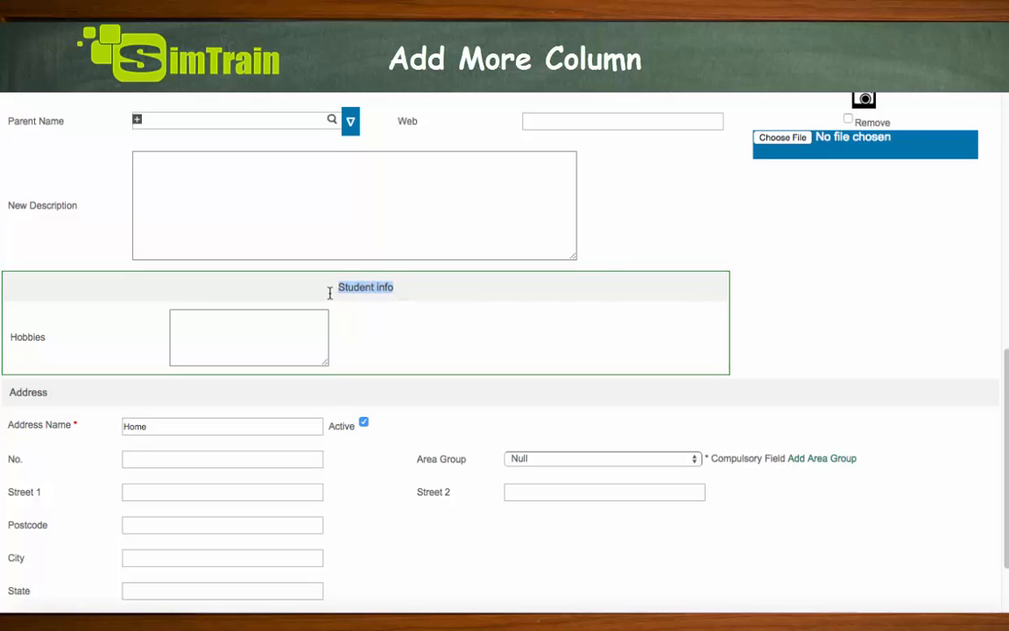
{"action": "scroll", "coordinate": [329, 292], "scroll_direction": "up", "scroll_amount": 1}
{"action": "left_click", "coordinate": [329, 296]}
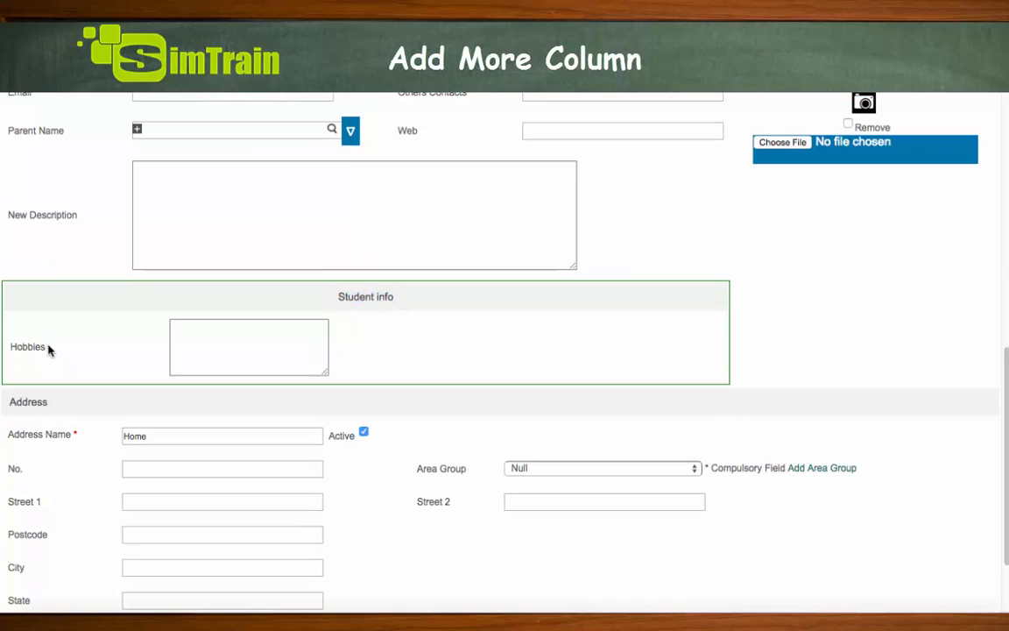
{"action": "left_click_drag", "start_coordinate": [46, 347], "coordinate": [3, 319]}
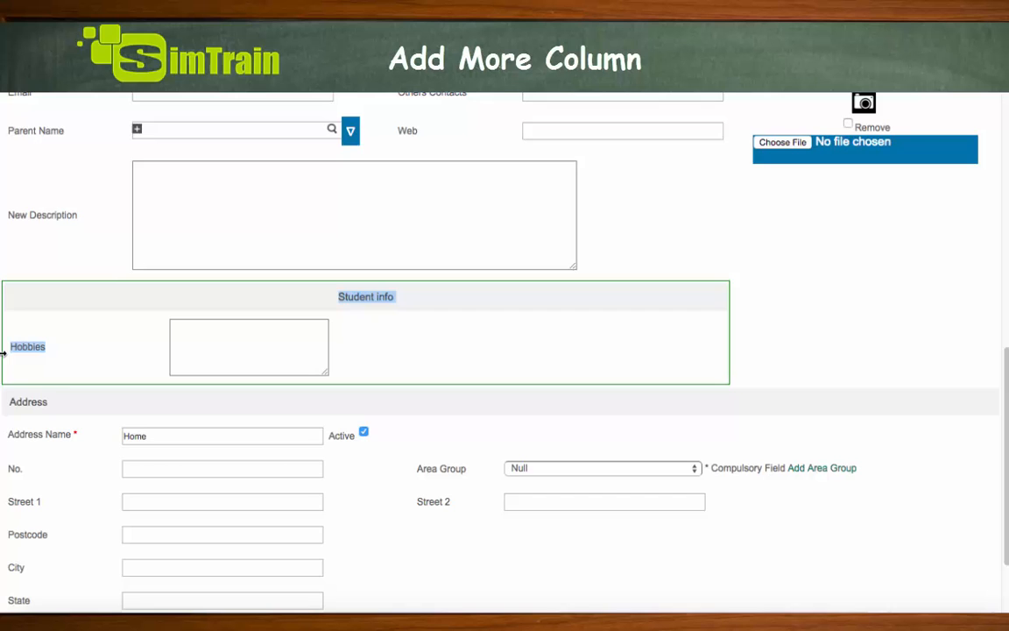
{"action": "left_click", "coordinate": [72, 365]}
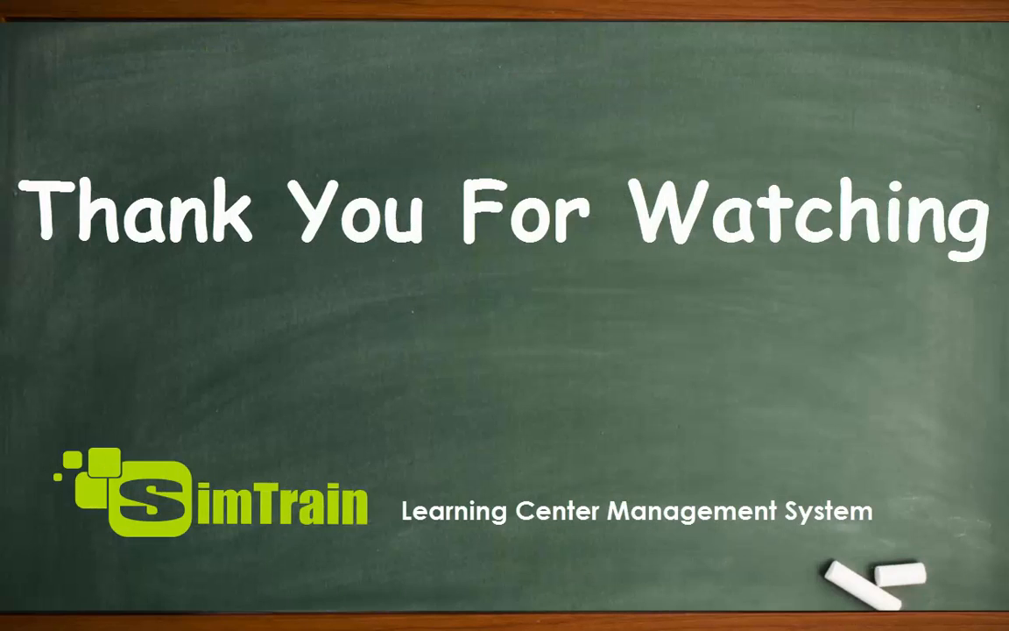